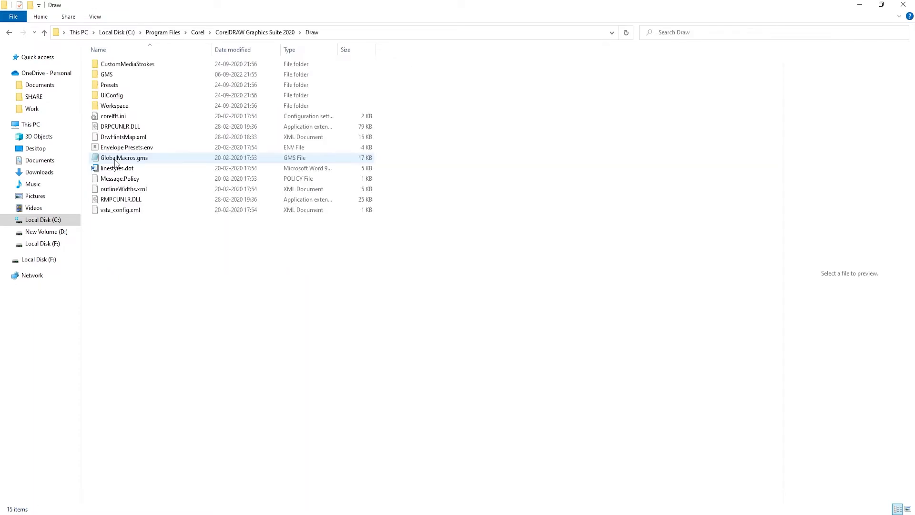
# Paste the copied macro files into CorelDRAW's Draw > GMS folder, granting administrator permission for all items
pyautogui.click(110, 77)
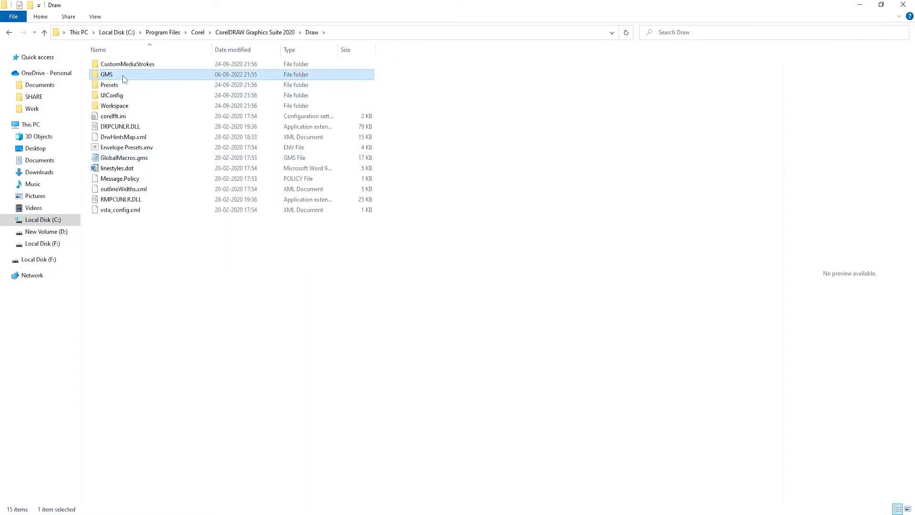
pyautogui.doubleClick(110, 75)
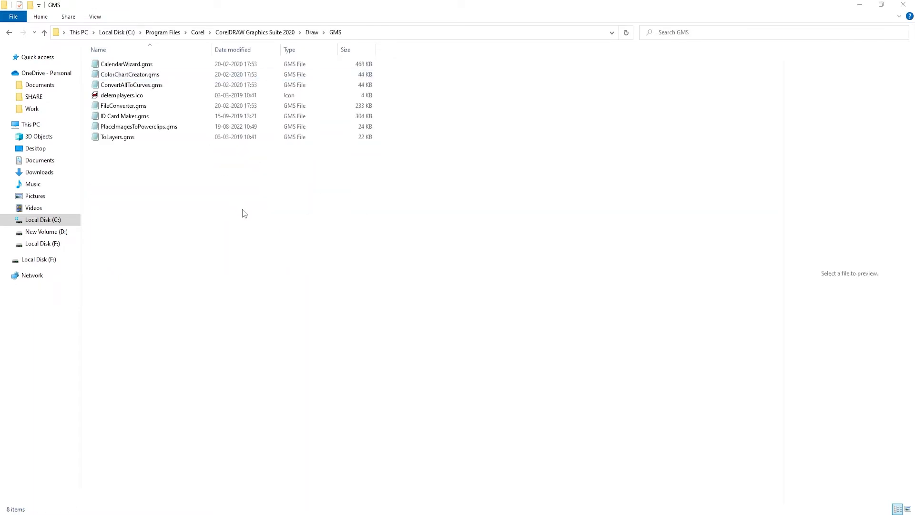
pyautogui.hotkey('ctrl', 'v')
pyautogui.click(194, 184)
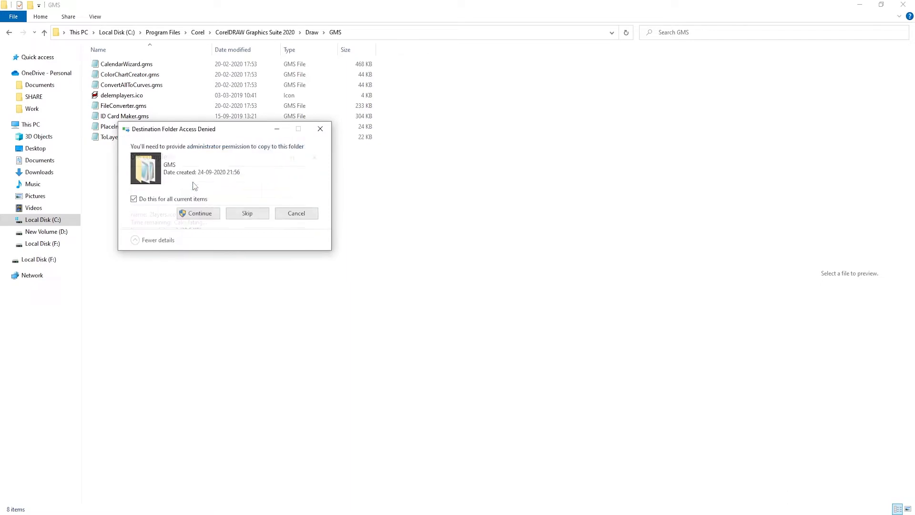
pyautogui.click(215, 214)
# Launch CorelDRAW 2020 (64-Bit)
pyautogui.press('super+e')
pyautogui.press('super')
pyautogui.scroll(-4, 256, 436)
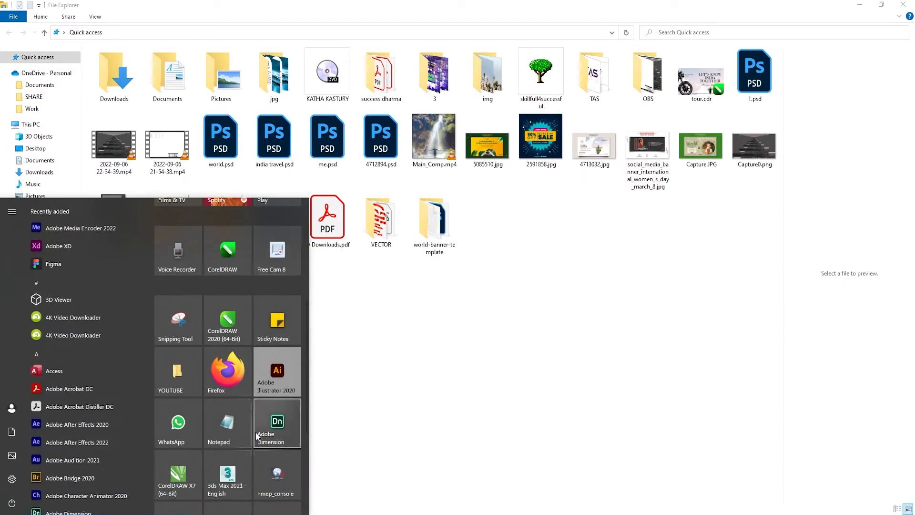
pyautogui.click(235, 318)
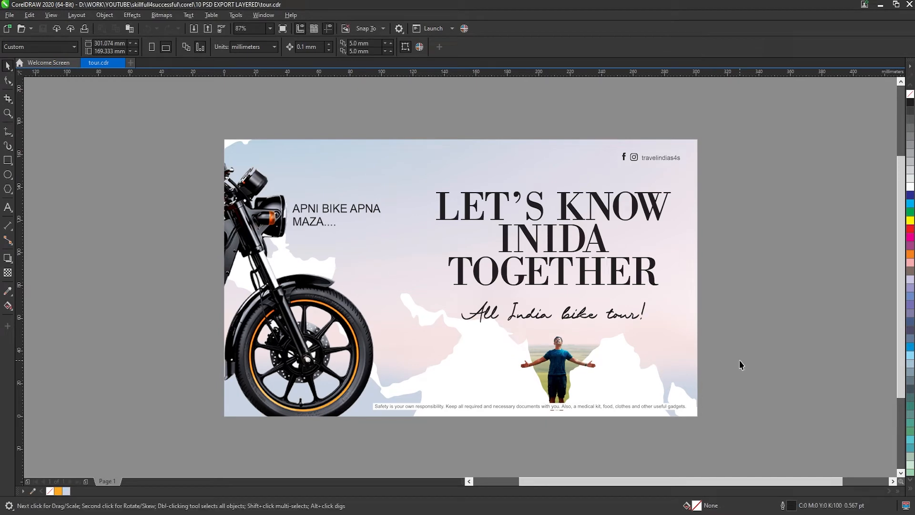
# Try moving the headline lines and the "All India bike tour!" tagline individually, undoing each move
pyautogui.scroll(2, 741, 362)
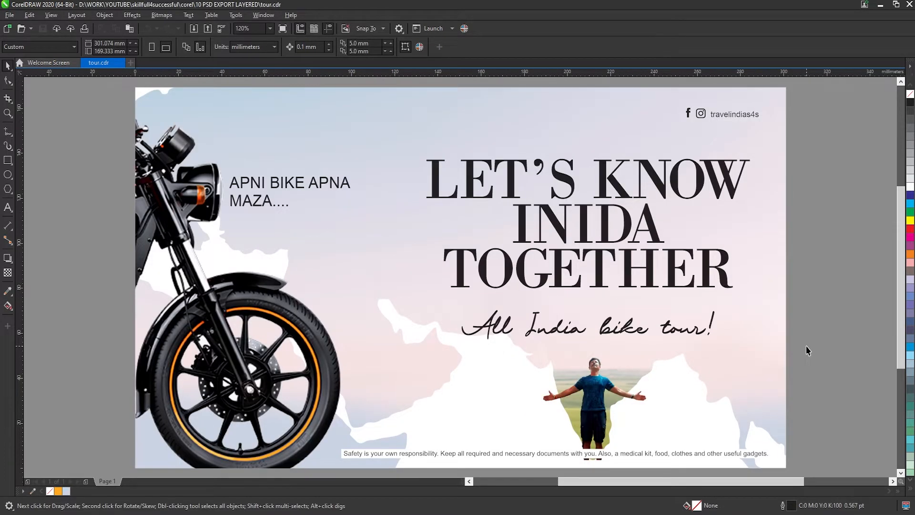
pyautogui.click(601, 386)
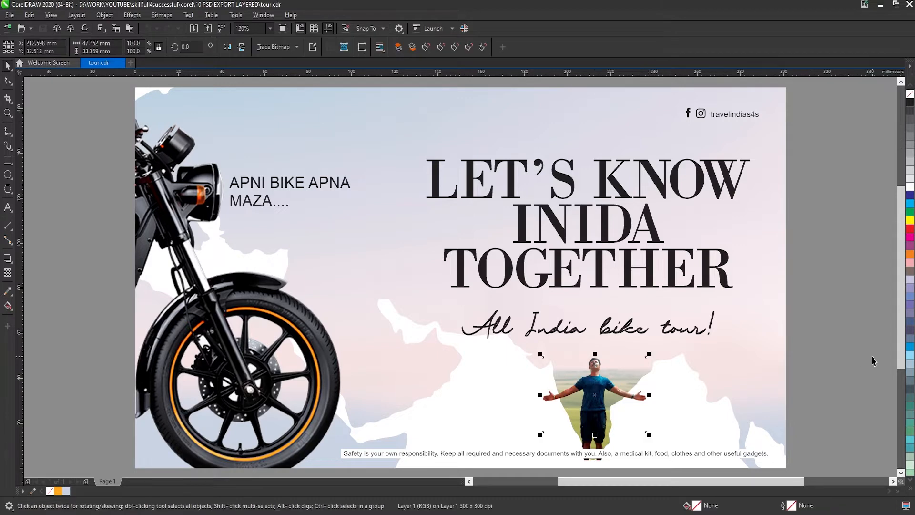
pyautogui.click(513, 183)
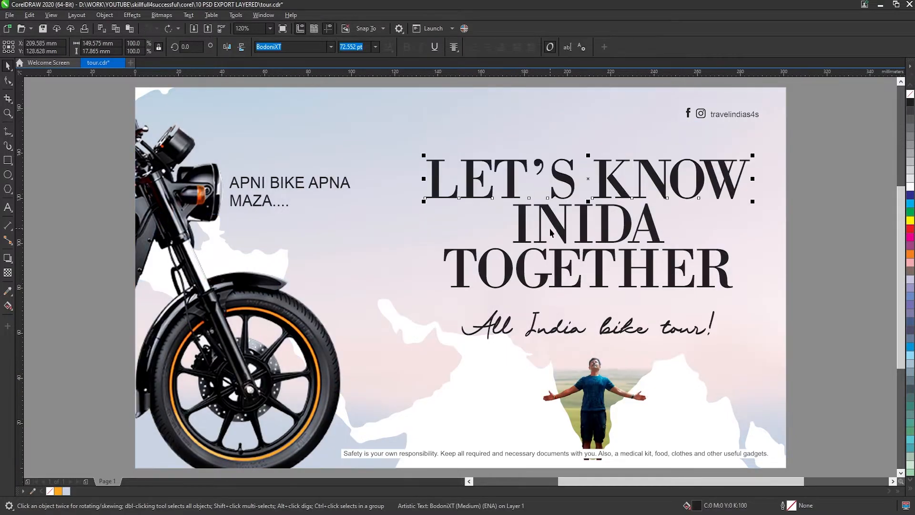
pyautogui.click(593, 232)
pyautogui.press('r')
pyautogui.hotkey('ctrl', 'z')
pyautogui.click(595, 267)
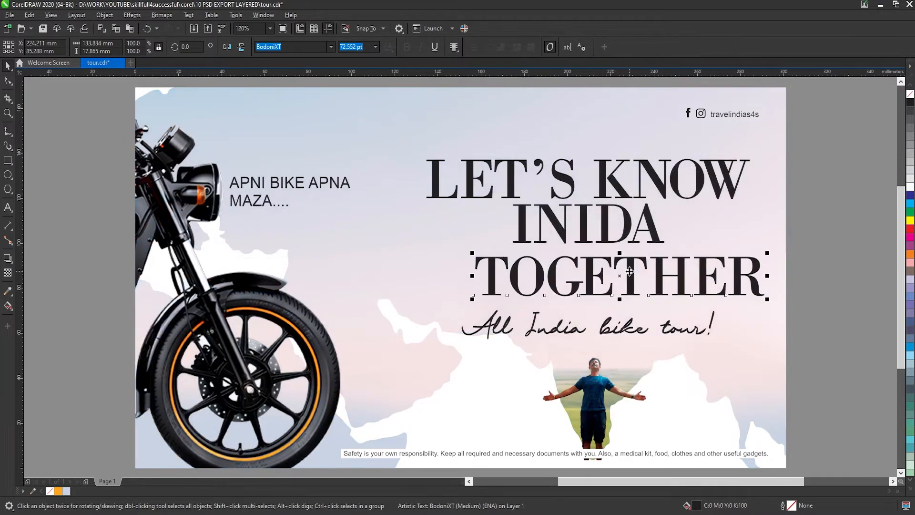
pyautogui.moveTo(563, 335); pyautogui.dragTo(679, 348)
pyautogui.hotkey('ctrl', 'z')
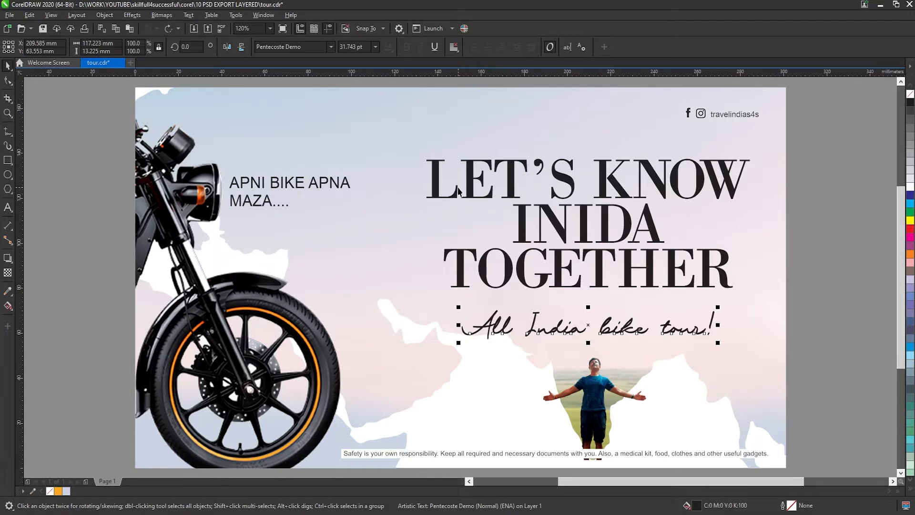
# Try moving the "APNI BIKE APNA MAZA...." slogan beside the motorcycle and undo the move
pyautogui.click(299, 188)
pyautogui.moveTo(295, 179); pyautogui.dragTo(304, 179)
pyautogui.hotkey('ctrl', 'z')
pyautogui.click(486, 283)
# Group the three headline lines "LET'S KNOW", "INIDA" and "TOGETHER" into one object
pyautogui.click(570, 188)
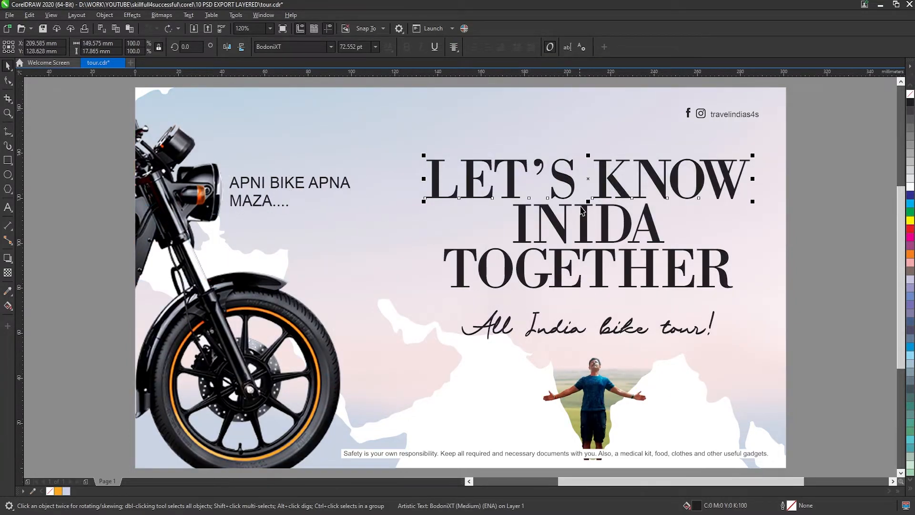
pyautogui.keyDown('shift'); pyautogui.click(592, 240); pyautogui.keyUp('shift')
pyautogui.keyDown('shift'); pyautogui.click(601, 260); pyautogui.keyUp('shift')
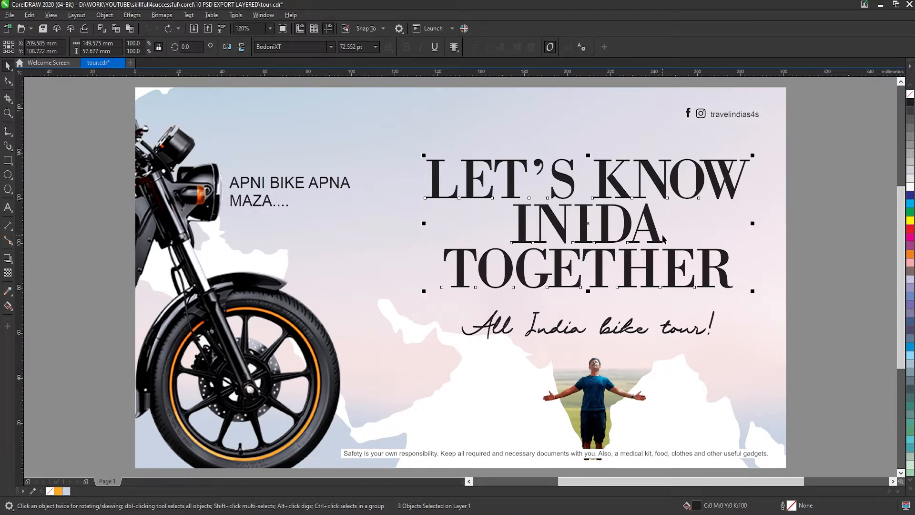
pyautogui.moveTo(804, 138); pyautogui.dragTo(406, 307)
pyautogui.hotkey('ctrl', 'g')
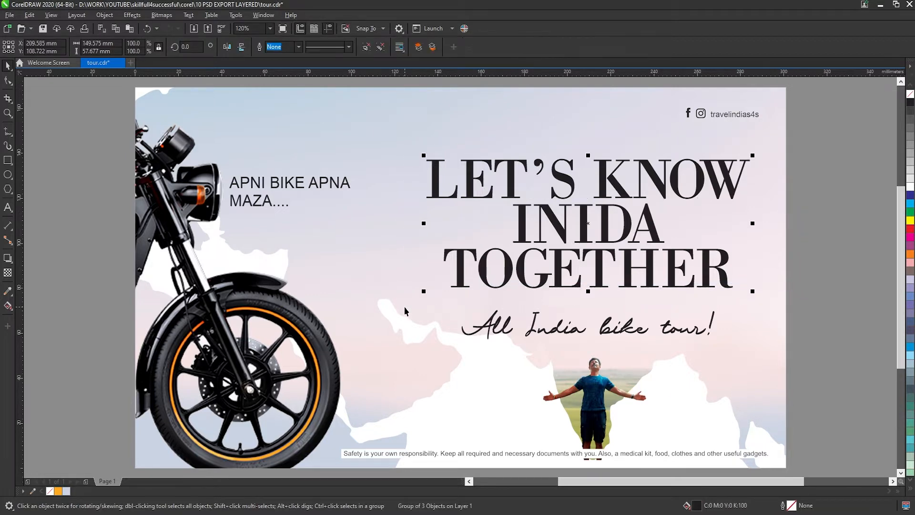
pyautogui.click(809, 278)
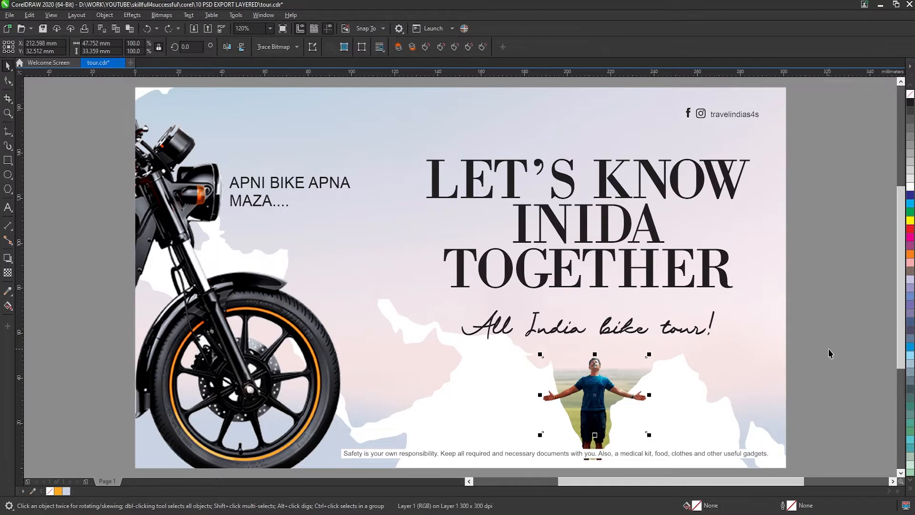
# Crop the lower edge of the standing man's photo upward with the Shape tool
pyautogui.moveTo(593, 392)
pyautogui.mouseDown()
pyautogui.moveTo(653, 390)
pyautogui.moveTo(595, 388)
pyautogui.mouseUp()
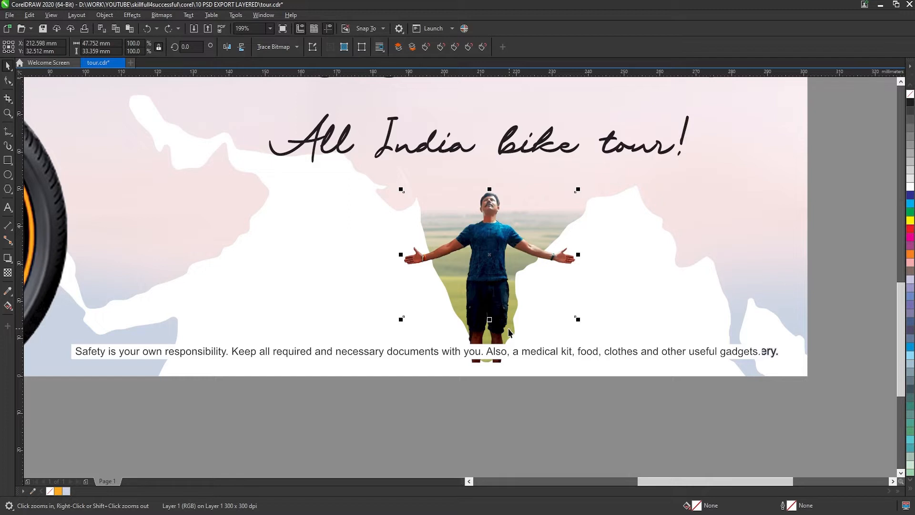
pyautogui.press('F10')
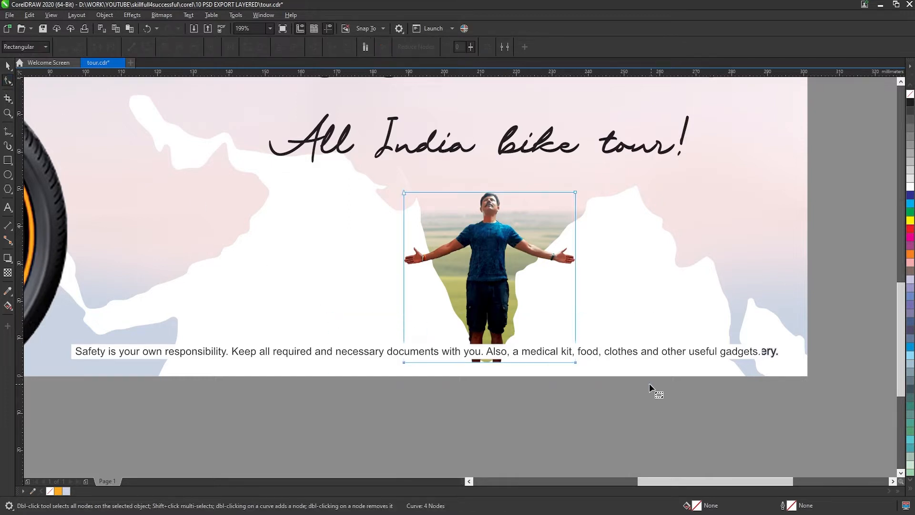
pyautogui.moveTo(576, 363); pyautogui.dragTo(575, 326)
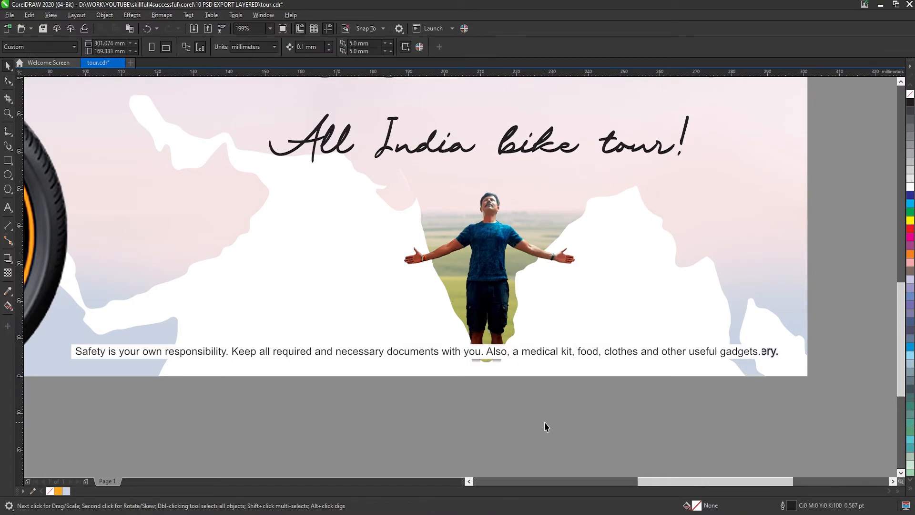
pyautogui.press('F4')
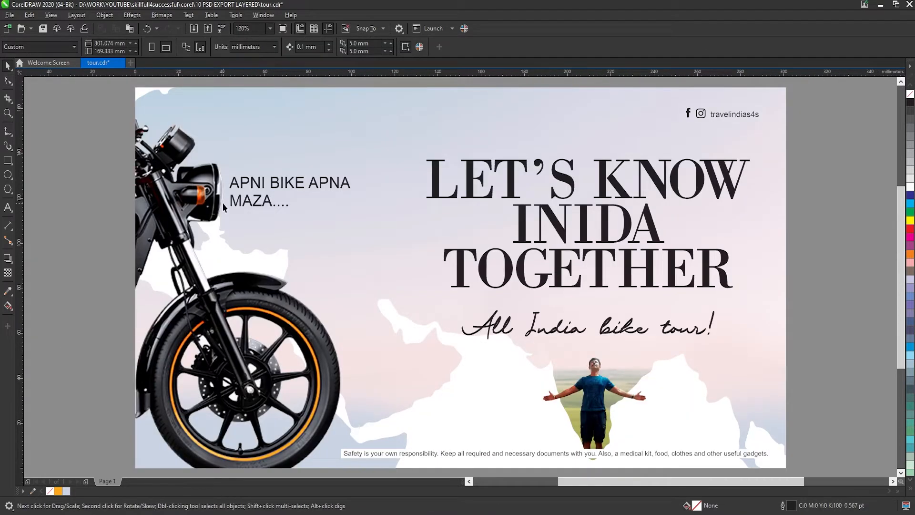
# Try moving the PowerClip background and the slogan beside the motorcycle, undoing each move
pyautogui.click(494, 117)
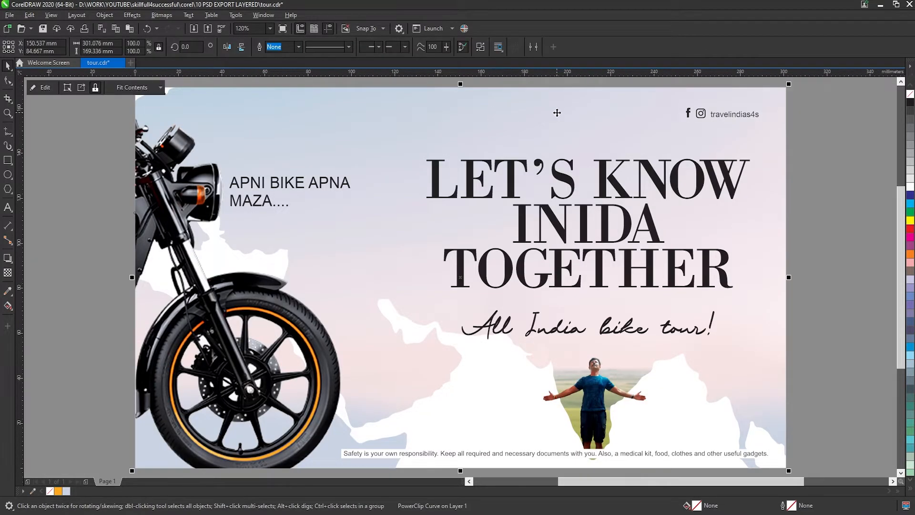
pyautogui.moveTo(525, 119); pyautogui.dragTo(581, 136)
pyautogui.hotkey('ctrl', 'z')
pyautogui.click(201, 186)
pyautogui.click(324, 183)
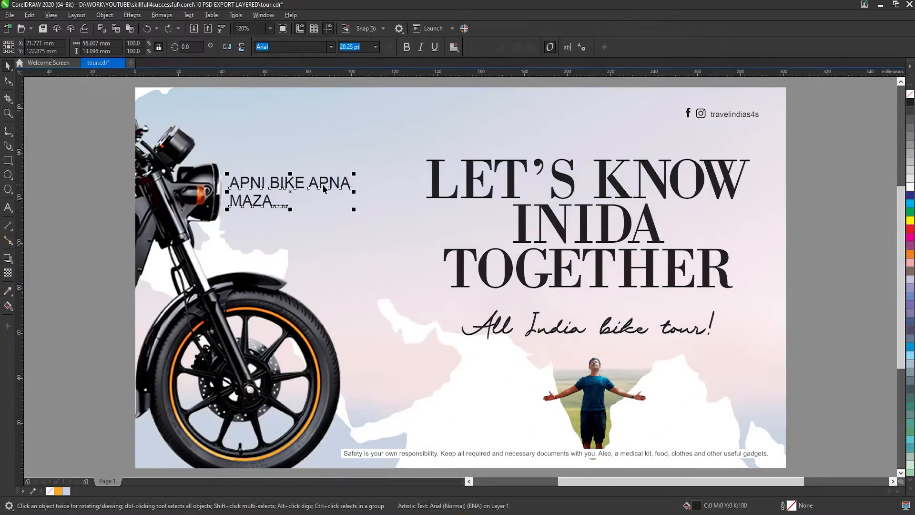
pyautogui.moveTo(323, 183); pyautogui.dragTo(333, 198)
pyautogui.hotkey('ctrl', 'z')
# Try moving the grouped headline, the tagline, the man's photo and the social media handle, undoing each change
pyautogui.moveTo(439, 183); pyautogui.dragTo(426, 150)
pyautogui.hotkey('ctrl', 'z')
pyautogui.moveTo(533, 321); pyautogui.dragTo(516, 336)
pyautogui.hotkey('ctrl', 'z')
pyautogui.moveTo(594, 385); pyautogui.dragTo(624, 388)
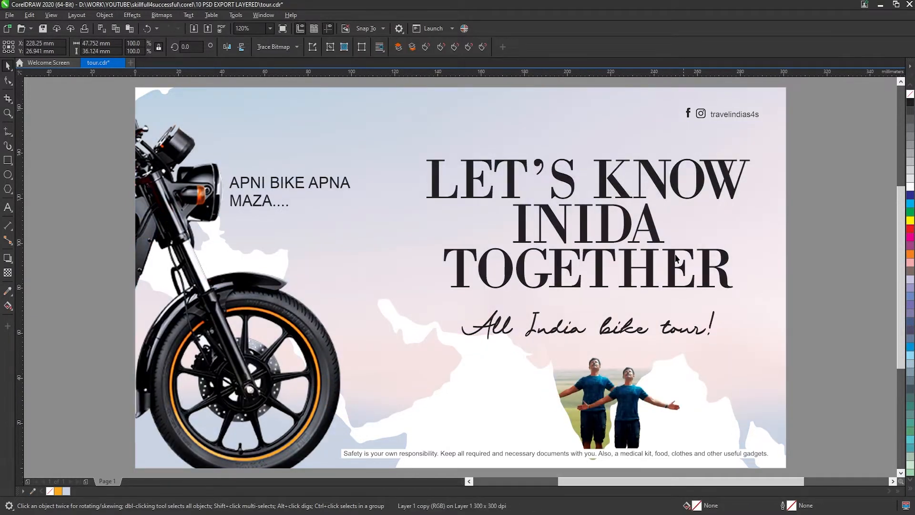
pyautogui.hotkey('ctrl', 'z')
pyautogui.moveTo(738, 116); pyautogui.dragTo(700, 125)
pyautogui.hotkey('ctrl', 'z')
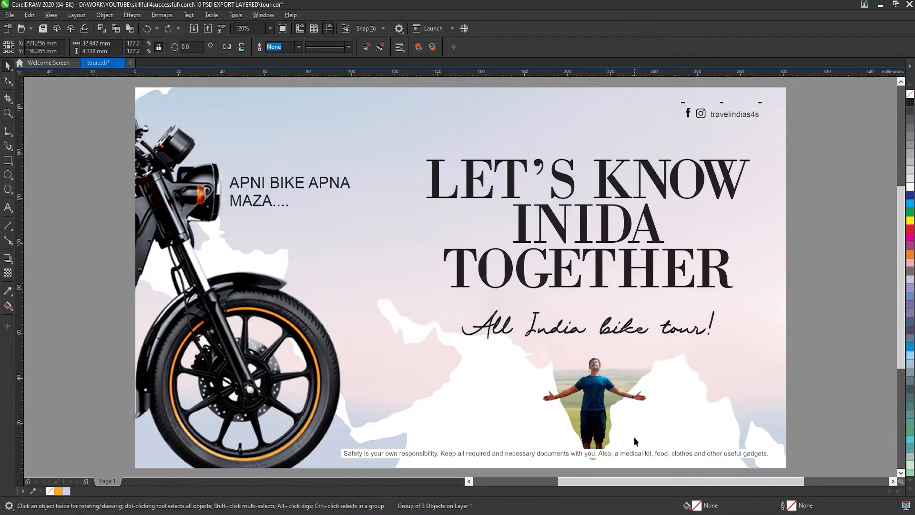
# Select all objects on the page to check how many there are, and clear the selection
pyautogui.click(643, 453)
pyautogui.hotkey('ctrl', 'a')
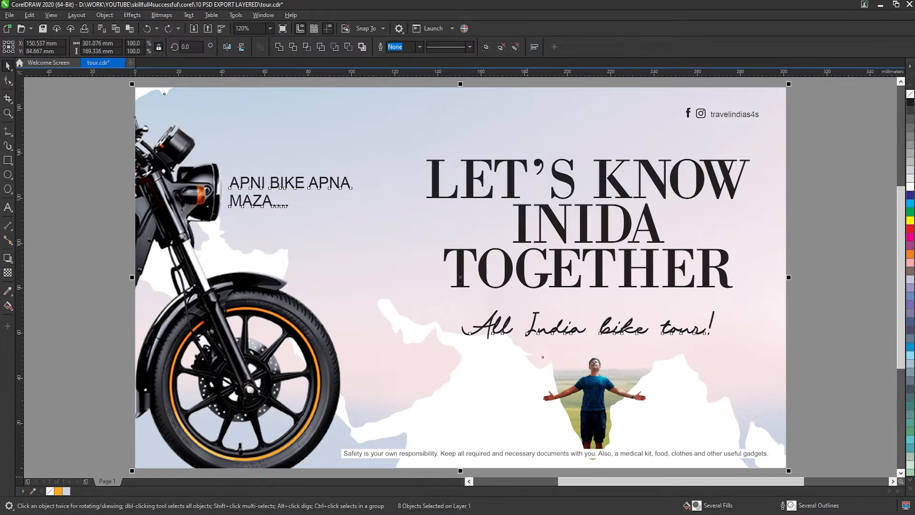
pyautogui.click(815, 303)
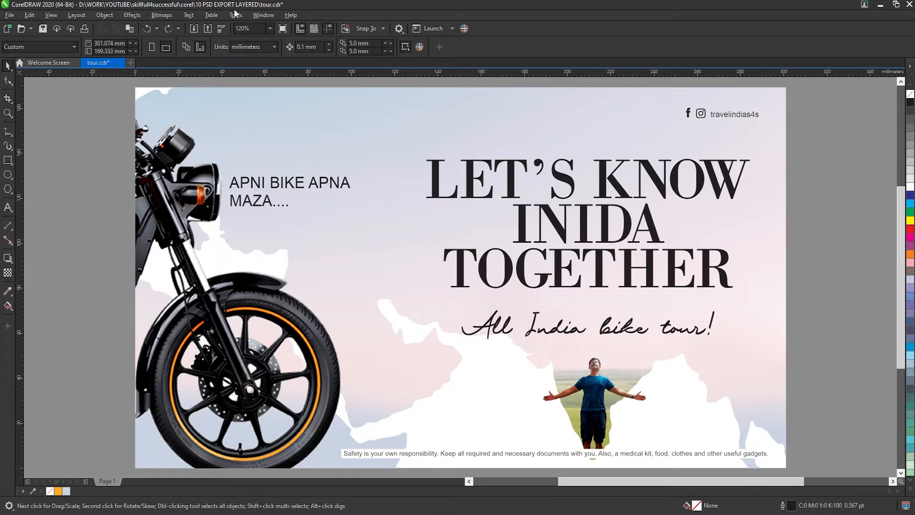
# Show the Objects docker and toggle Layer 1's visibility off and on to check what it contains
pyautogui.click(261, 15)
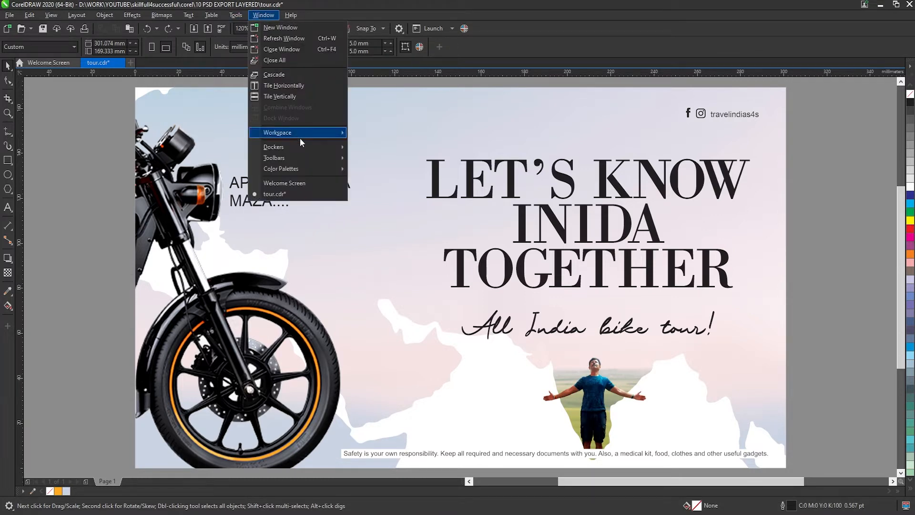
pyautogui.moveTo(288, 146)
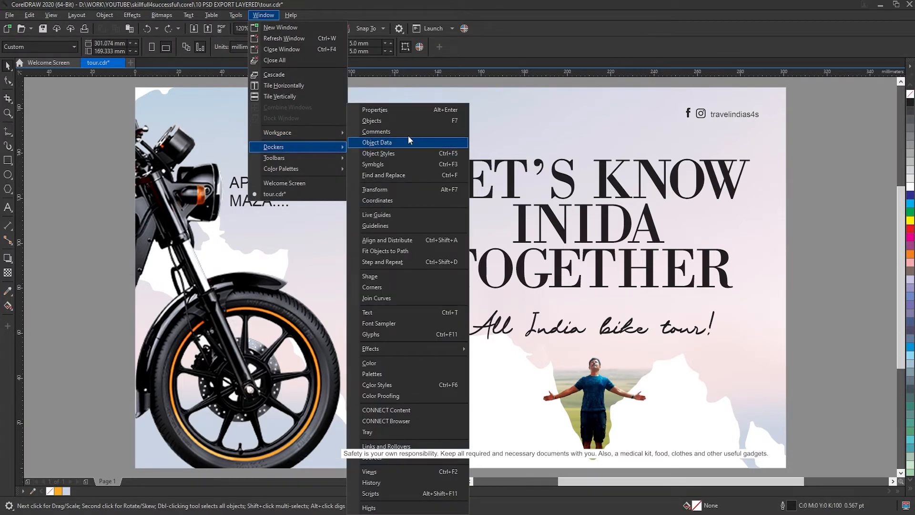
pyautogui.click(395, 120)
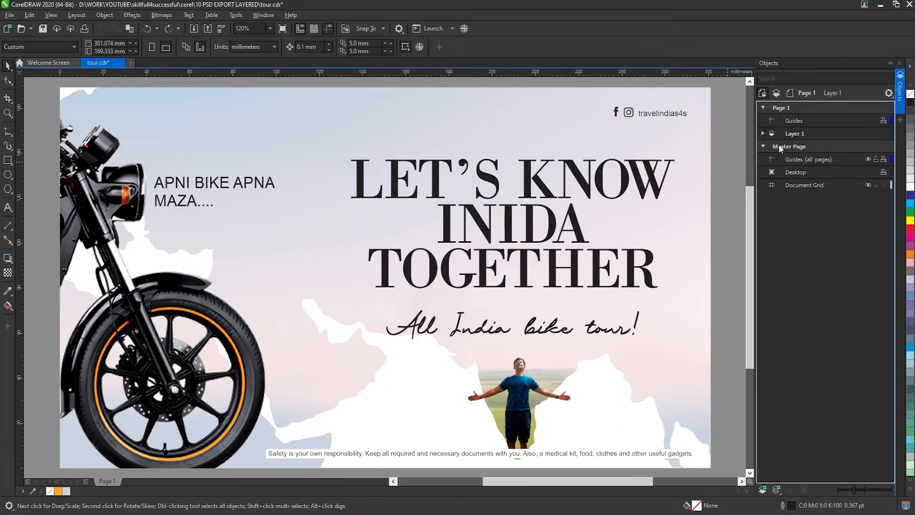
pyautogui.click(868, 133)
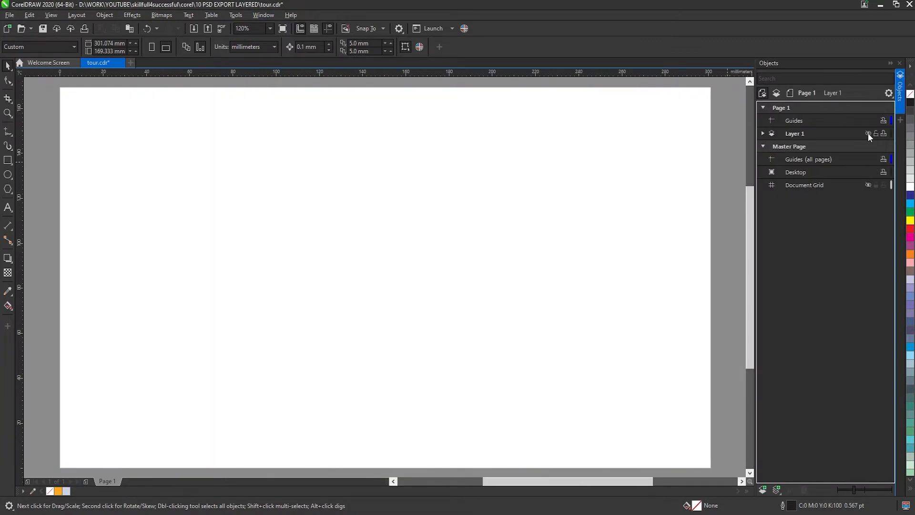
pyautogui.click(868, 133)
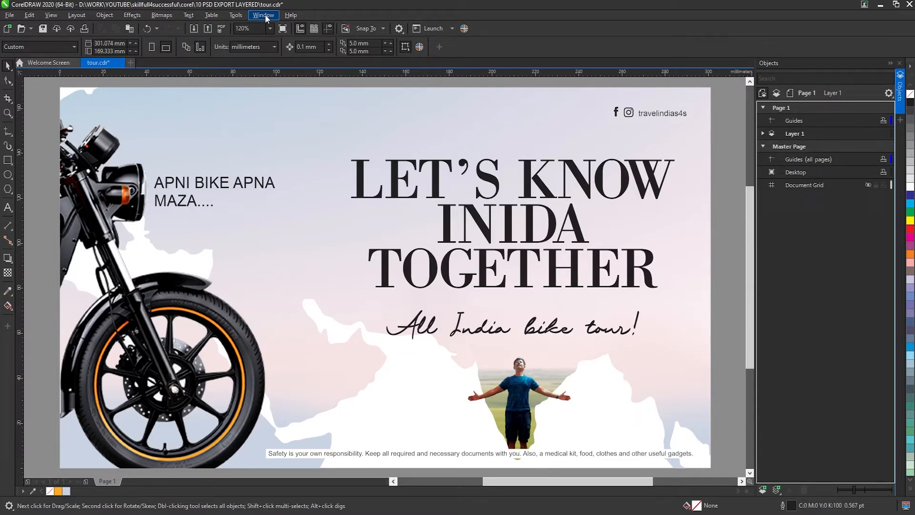
# Show the Scripts docker and select the DeleteEmptyLayers macro in the ToLayer module of the ToLayers project
pyautogui.click(236, 15)
pyautogui.moveTo(259, 70)
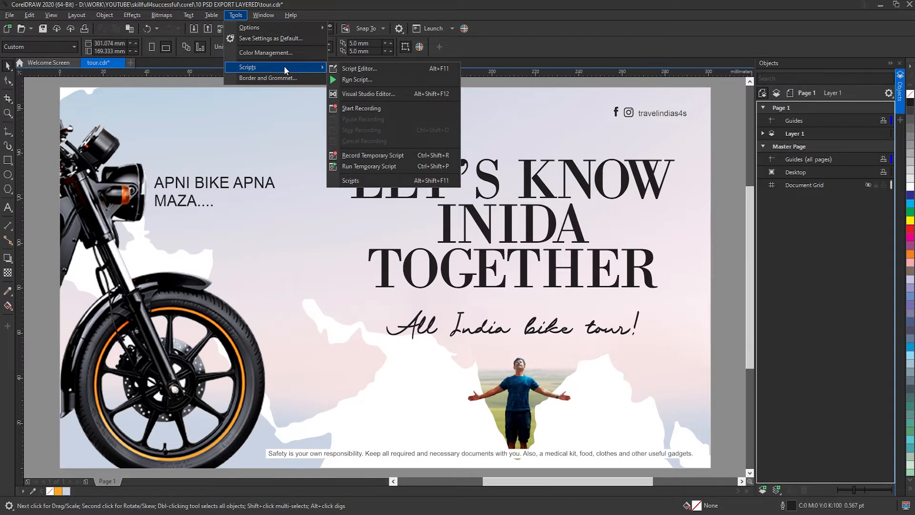
pyautogui.click(421, 181)
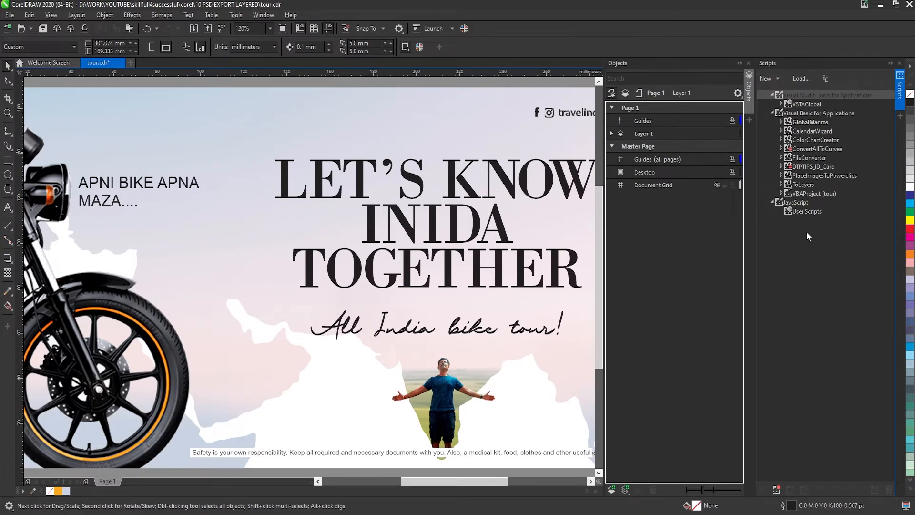
pyautogui.click(804, 187)
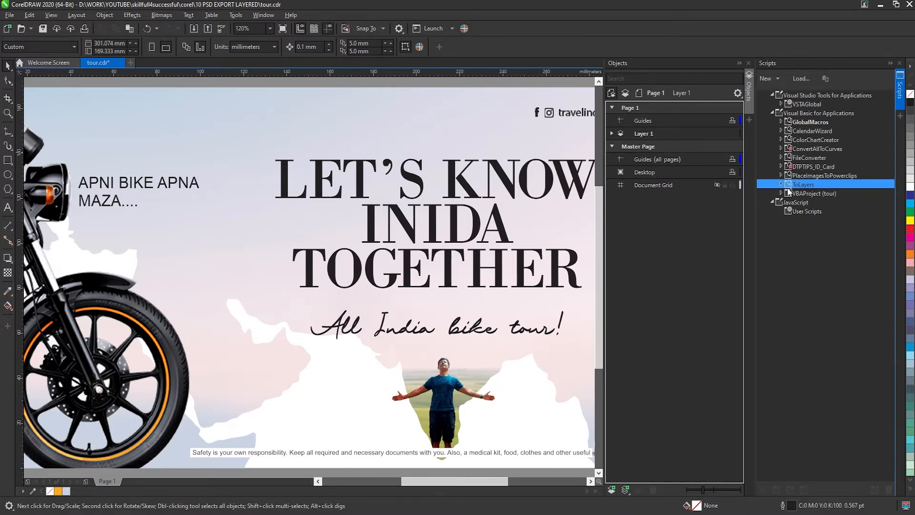
pyautogui.click(782, 185)
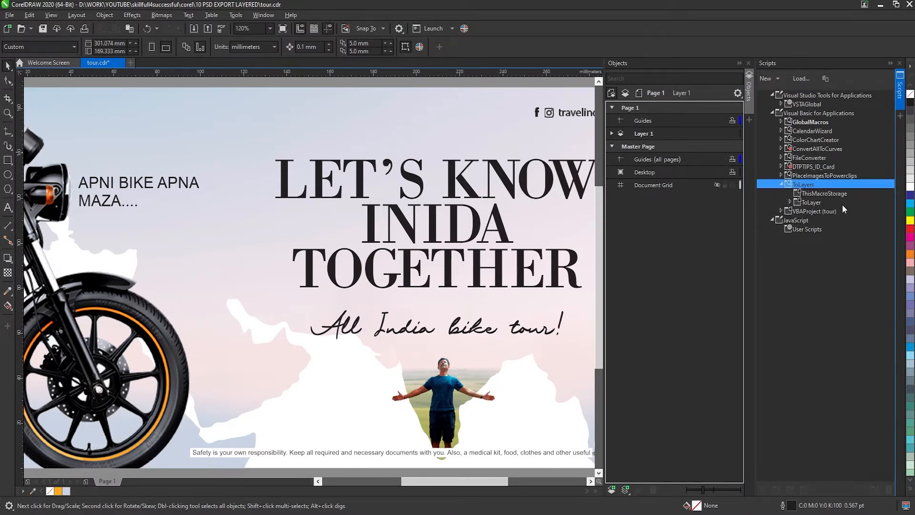
pyautogui.doubleClick(812, 203)
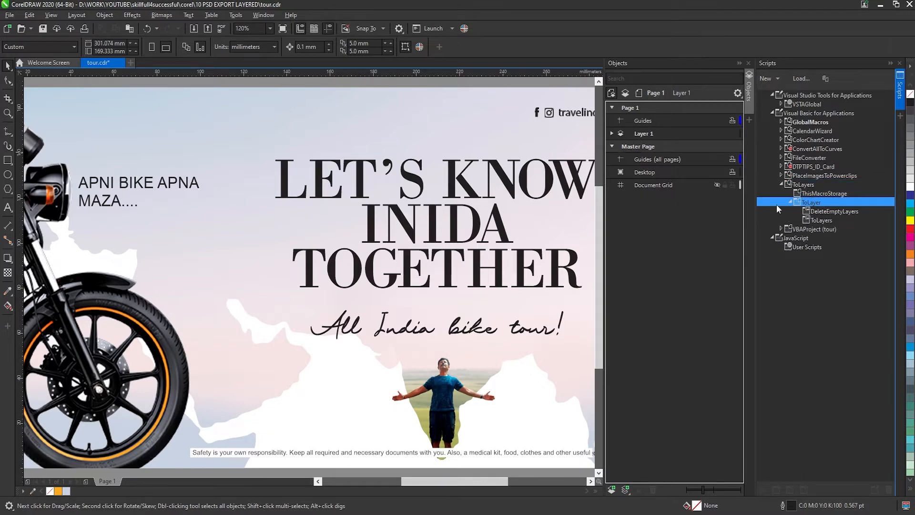
pyautogui.click(834, 212)
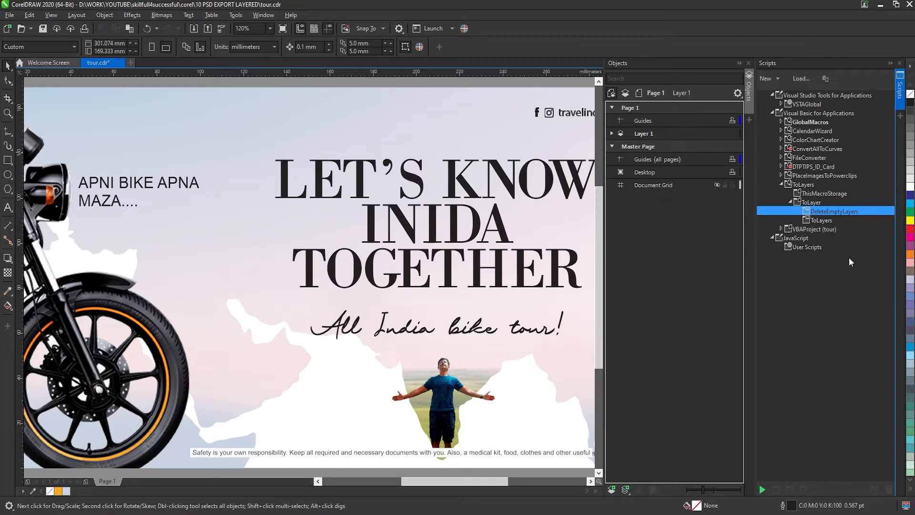
pyautogui.click(818, 220)
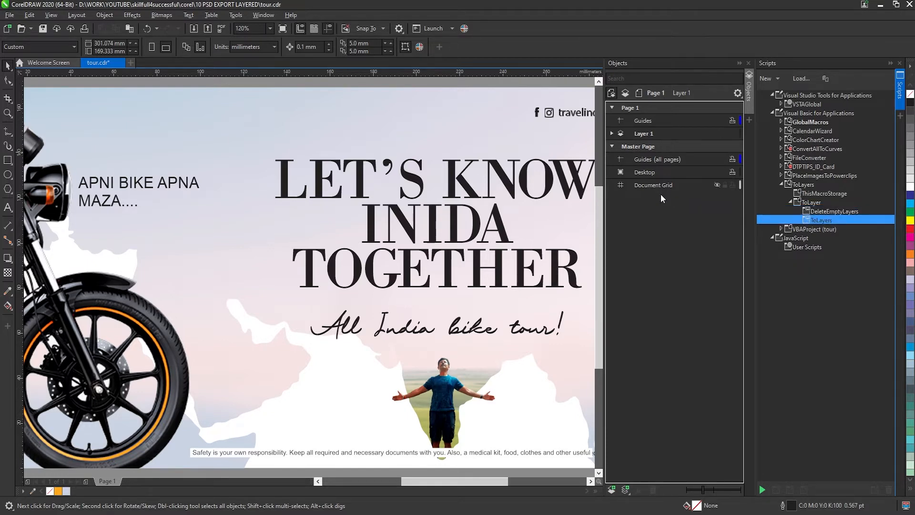
pyautogui.click(666, 134)
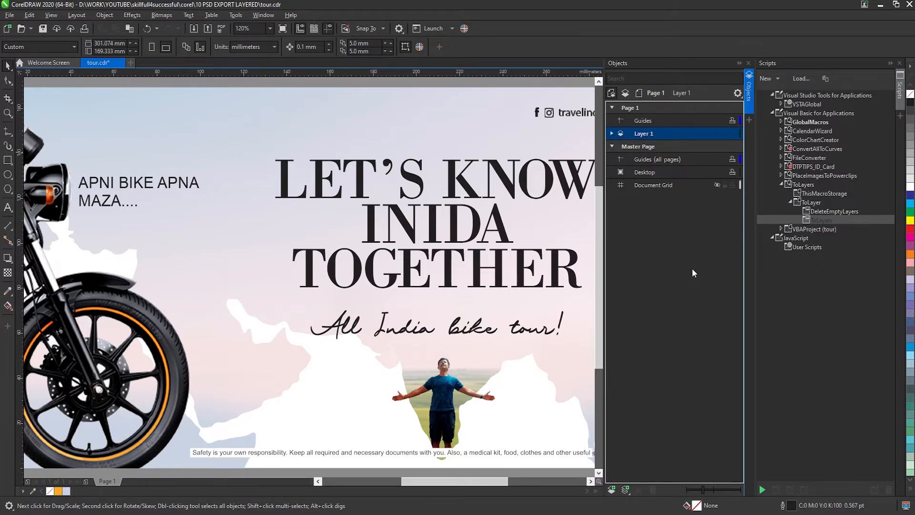
pyautogui.click(843, 212)
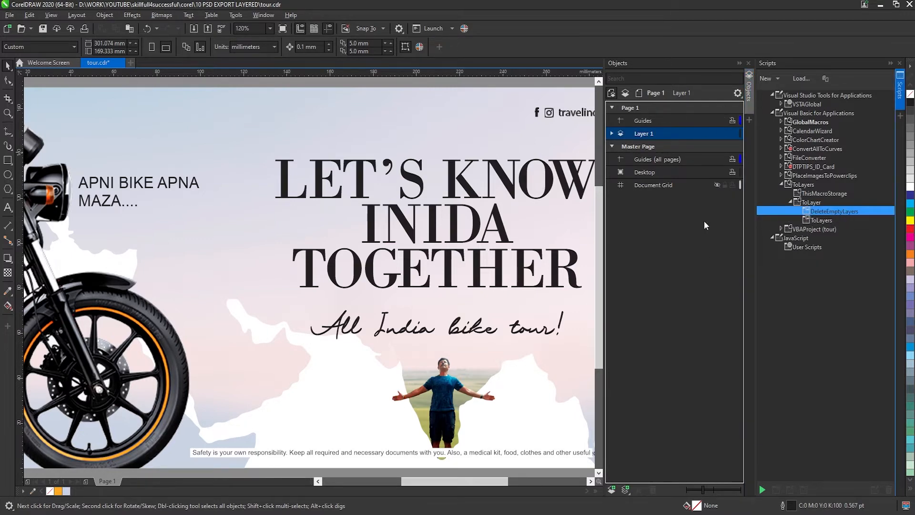
pyautogui.click(681, 265)
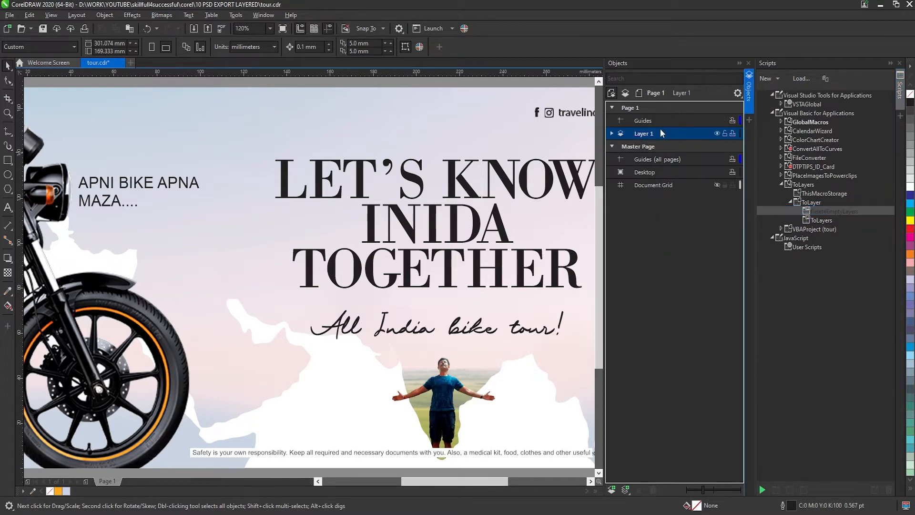
# Add an empty layer above Layer 1 and remove it by running the DeleteEmptyLayers macro
pyautogui.click(612, 489)
pyautogui.click(661, 138)
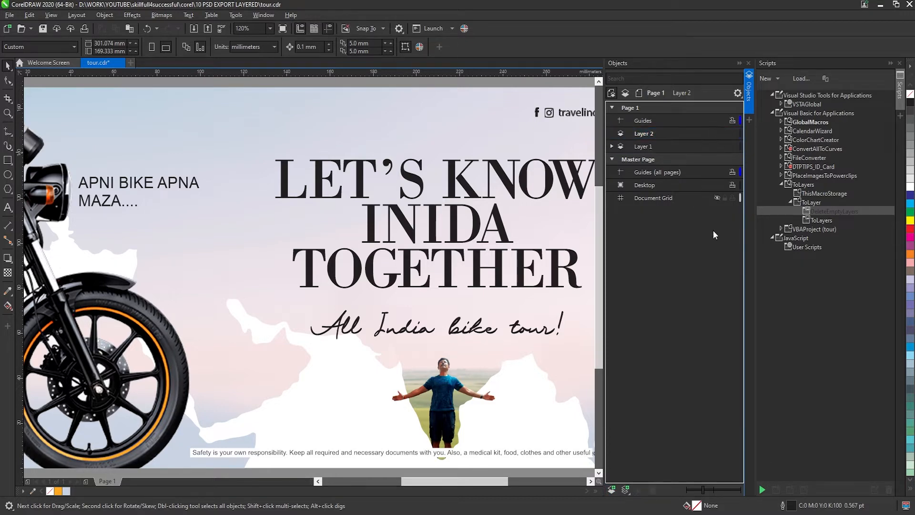
pyautogui.doubleClick(851, 210)
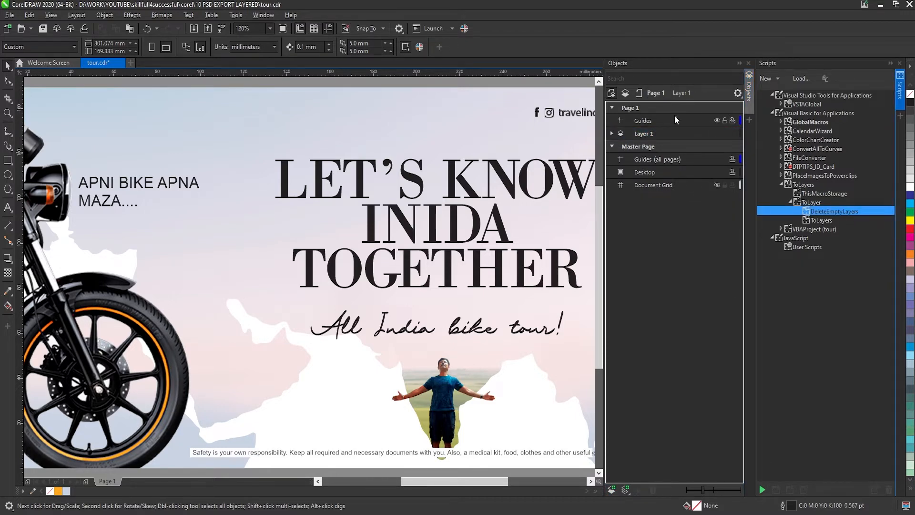
pyautogui.click(626, 252)
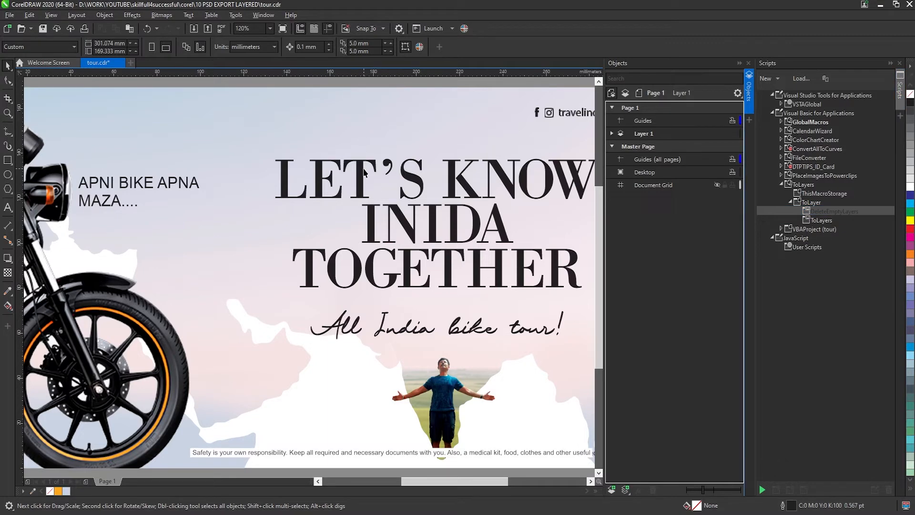
# Select all objects on the page and run the ToLayers macro to put each one on its own layer
pyautogui.hotkey('ctrl', 'a')
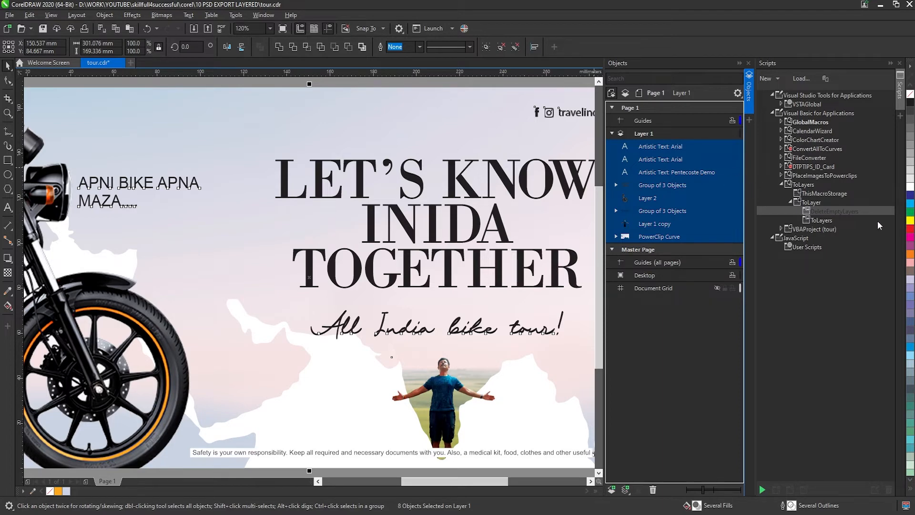
pyautogui.click(822, 221)
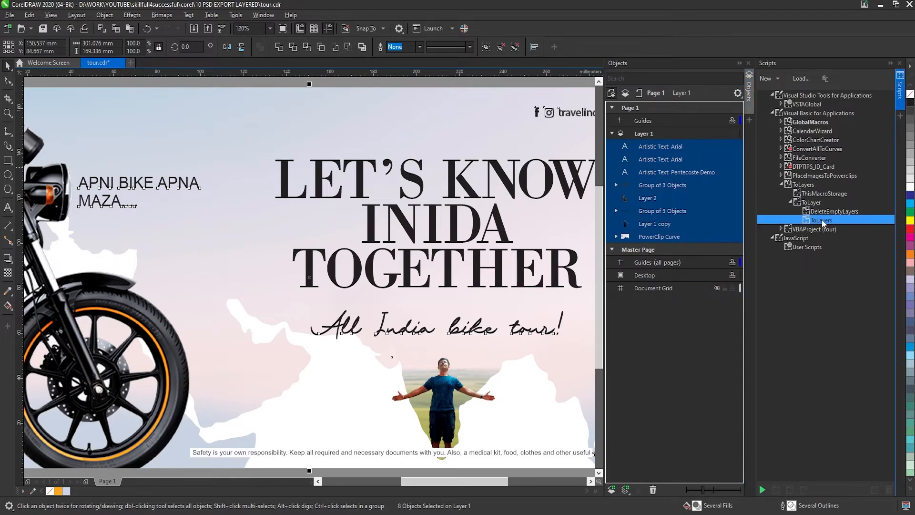
pyautogui.doubleClick(822, 219)
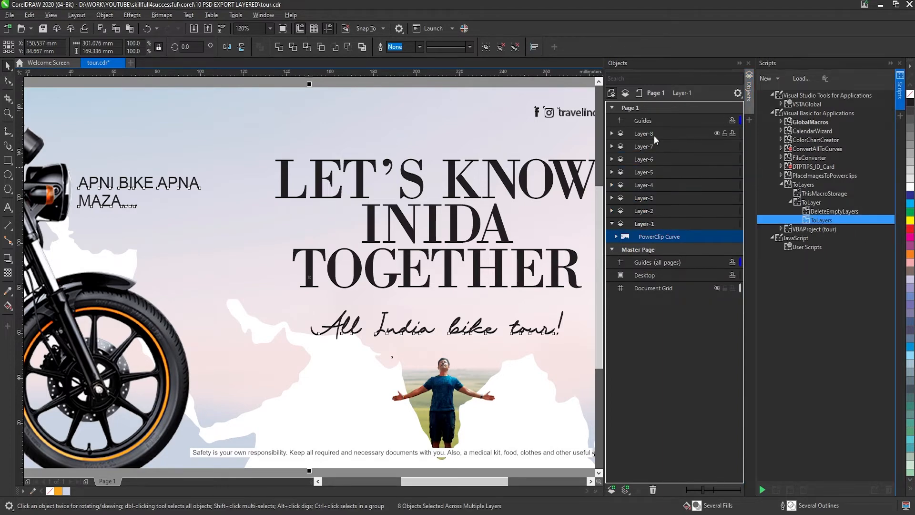
# Toggle Layer-8's visibility off and on to check which object it contains
pyautogui.click(639, 135)
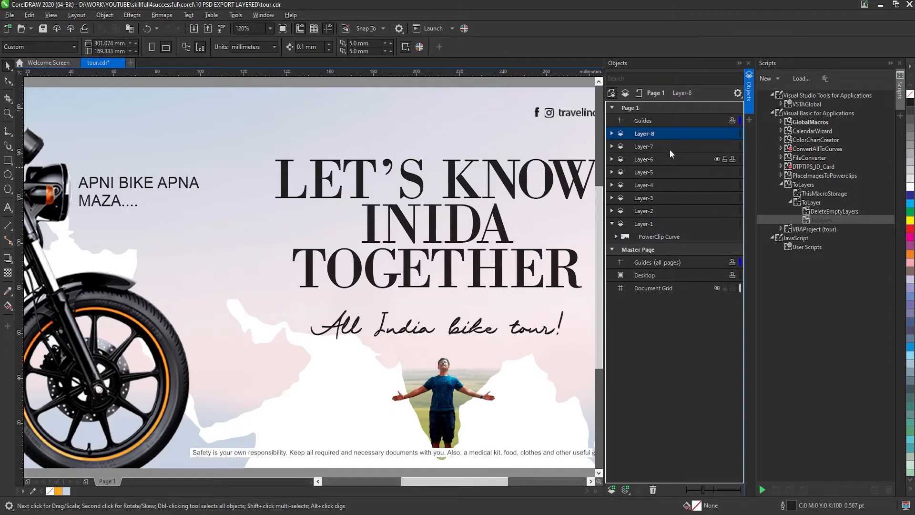
pyautogui.click(717, 134)
pyautogui.click(716, 134)
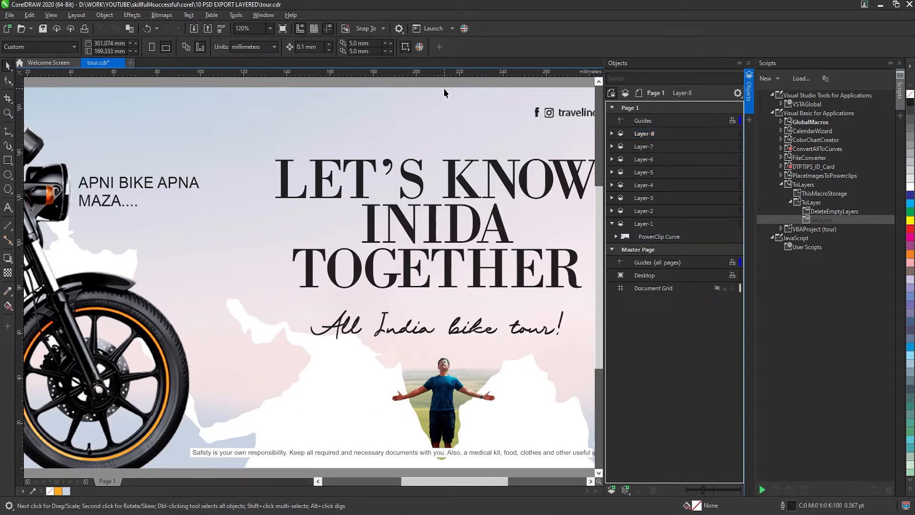
# Select all objects on the page and copy the document's folder path from the Save Drawing dialog without saving
pyautogui.scroll(-2, 467, 177)
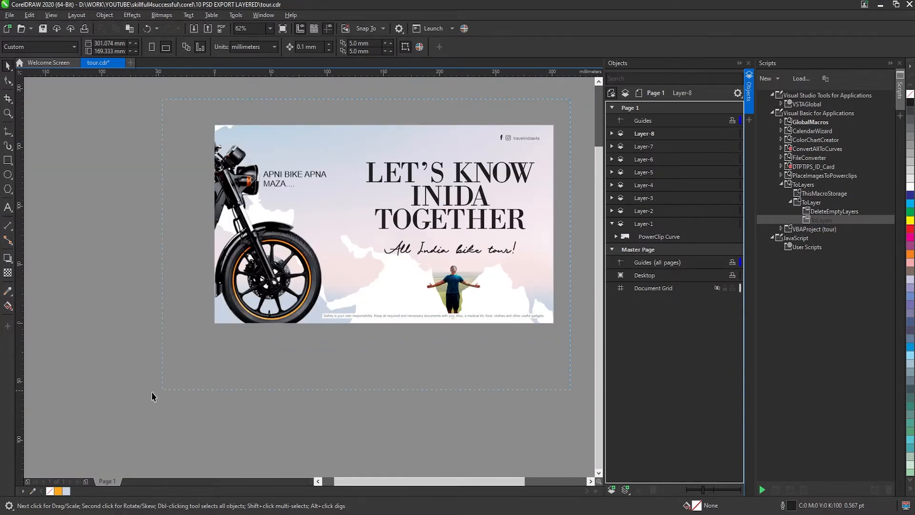
pyautogui.hotkey('ctrl', 'a')
pyautogui.hotkey('ctrl', 'shift', 's')
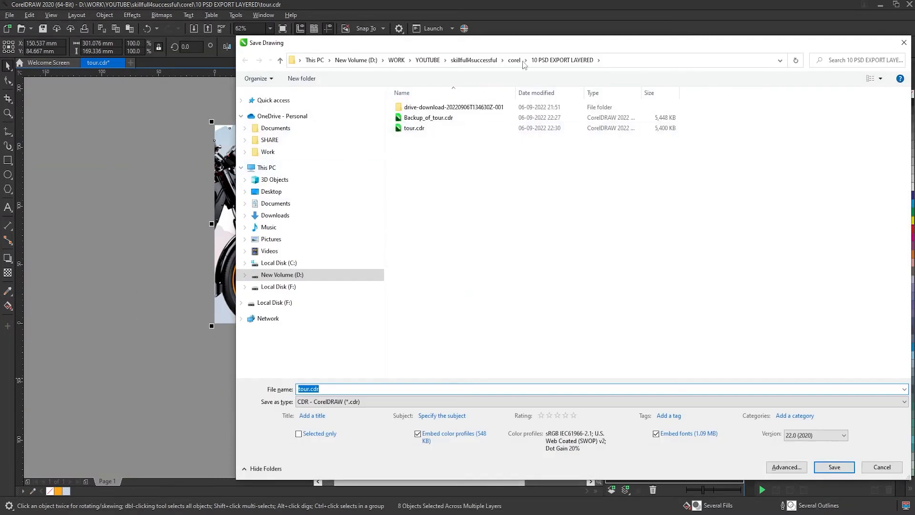
pyautogui.click(501, 61)
pyautogui.hotkey('ctrl', 'c')
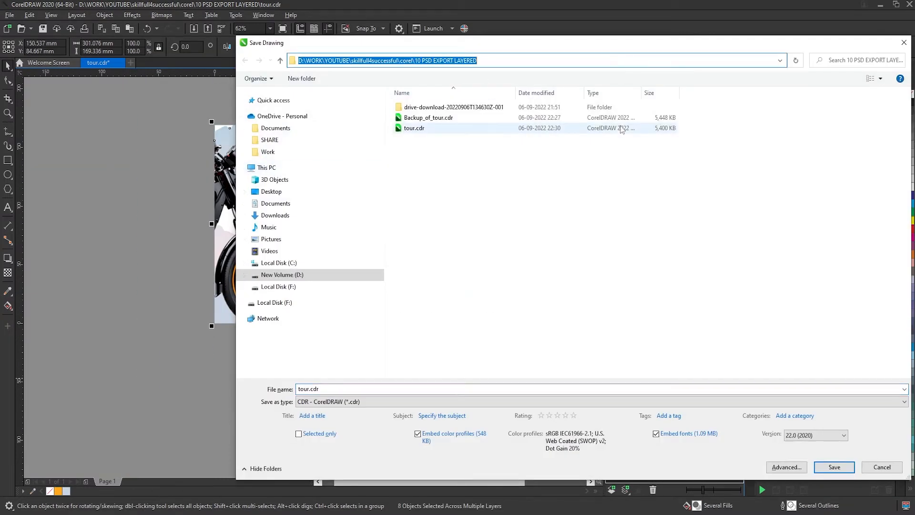
pyautogui.click(904, 43)
# Start an export and switch its destination to the copied folder D:\WORK\YOUTUBE\skillfull4successful\corel\10 PSD EXPORT LAYERED
pyautogui.hotkey('ctrl', 'e')
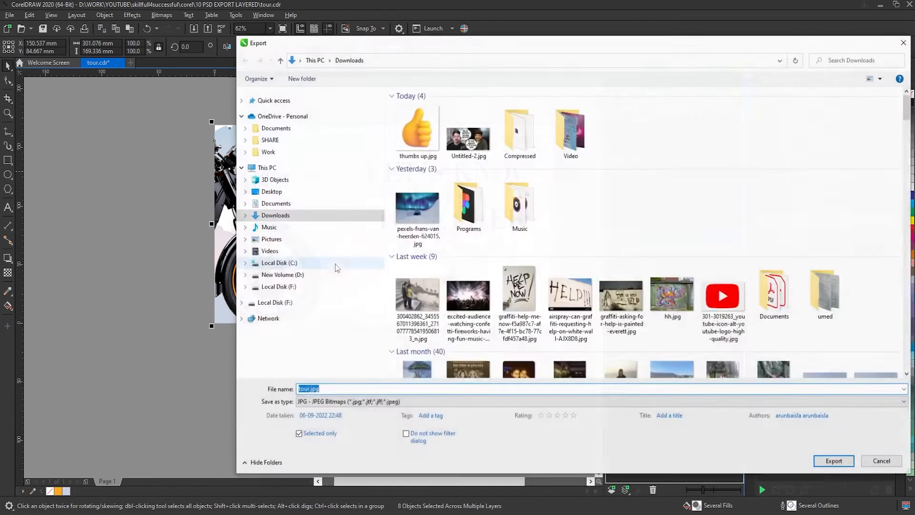
pyautogui.hotkey('ctrl', 'v')
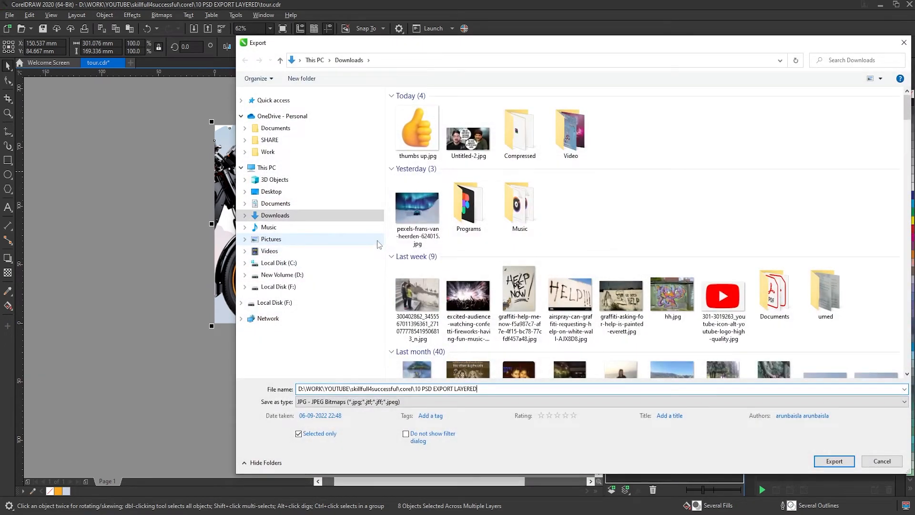
pyautogui.press('Return')
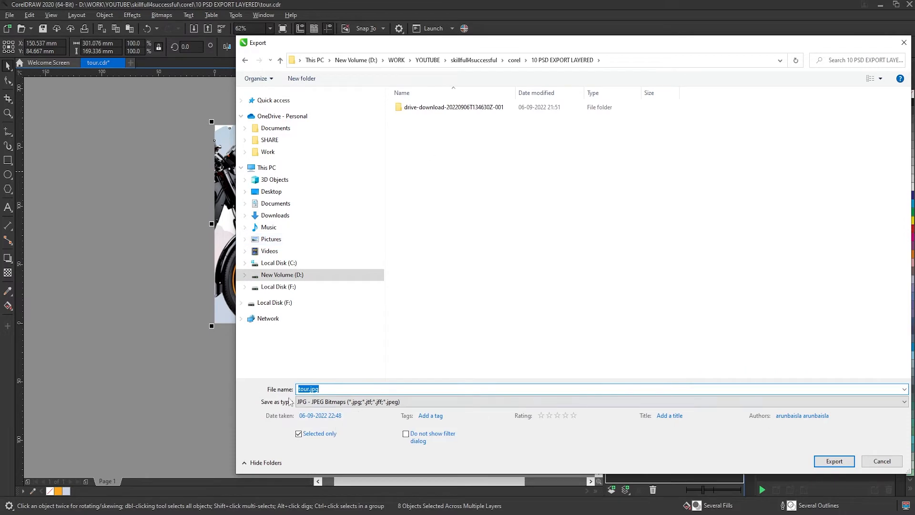
# Set the export format to PSD - Adobe Photoshop and proceed with the file name tour.psd
pyautogui.click(464, 402)
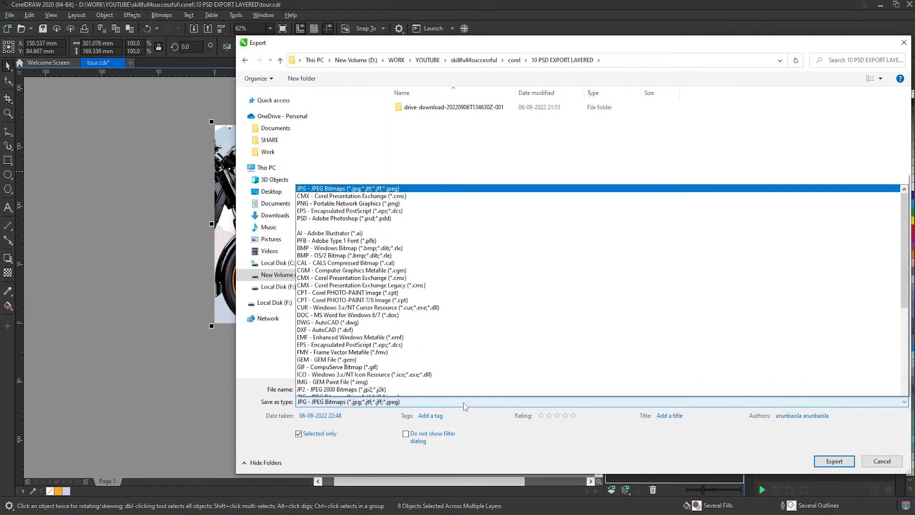
pyautogui.press('Down')
pyautogui.press('Down')
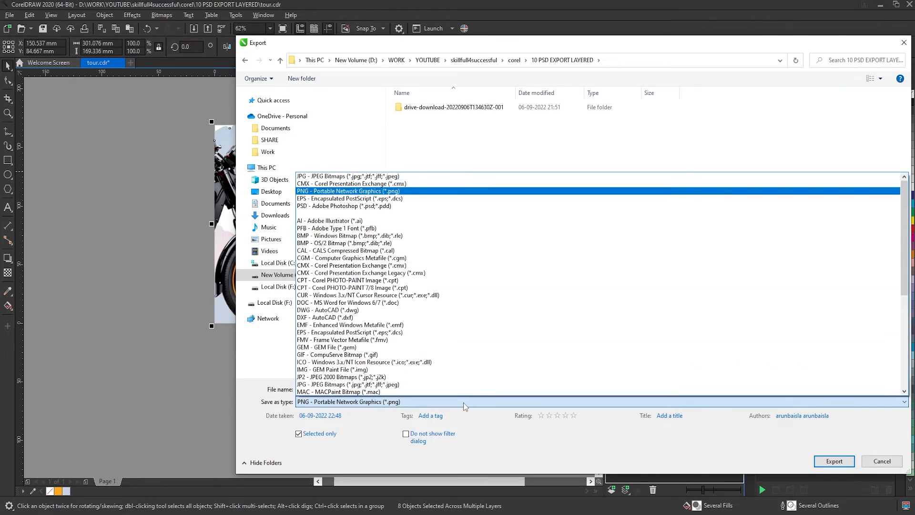
pyautogui.press('Down')
pyautogui.press('Down')
pyautogui.press('Down')
pyautogui.press('Down')
pyautogui.press('Down')
pyautogui.press('Down')
pyautogui.press('Down')
pyautogui.press('Down')
pyautogui.press('Down')
pyautogui.press('Down')
pyautogui.press('Down')
pyautogui.press('Down')
pyautogui.press('Down')
pyautogui.press('Down')
pyautogui.press('Down')
pyautogui.press('Down')
pyautogui.press('Down')
pyautogui.press('Down')
pyautogui.press('Down')
pyautogui.press('Down')
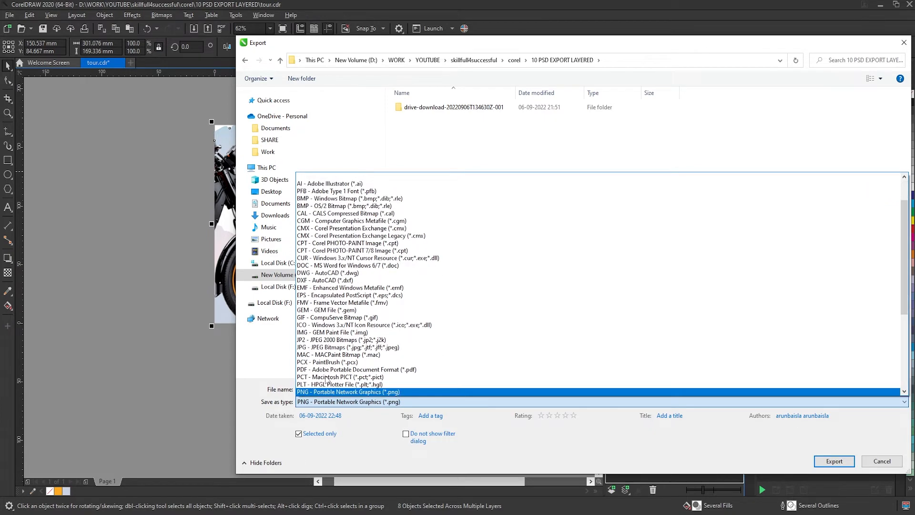
pyautogui.click(329, 392)
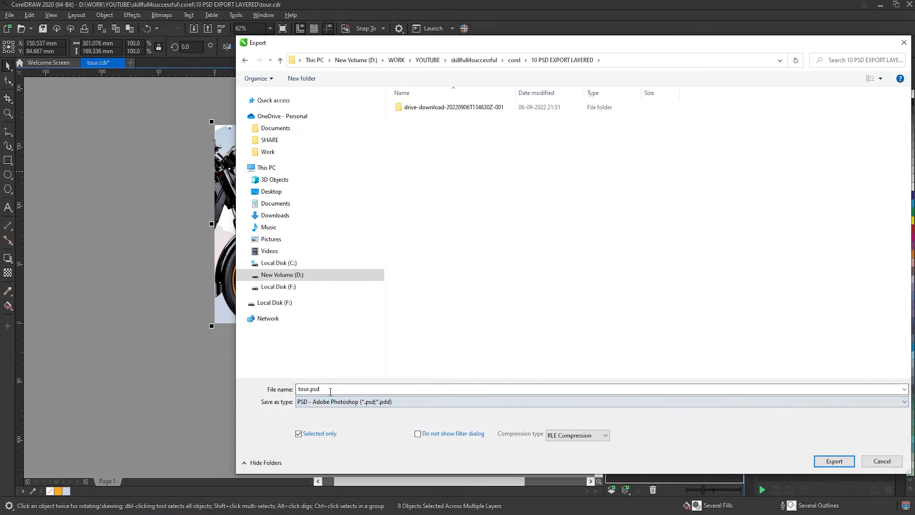
pyautogui.click(832, 461)
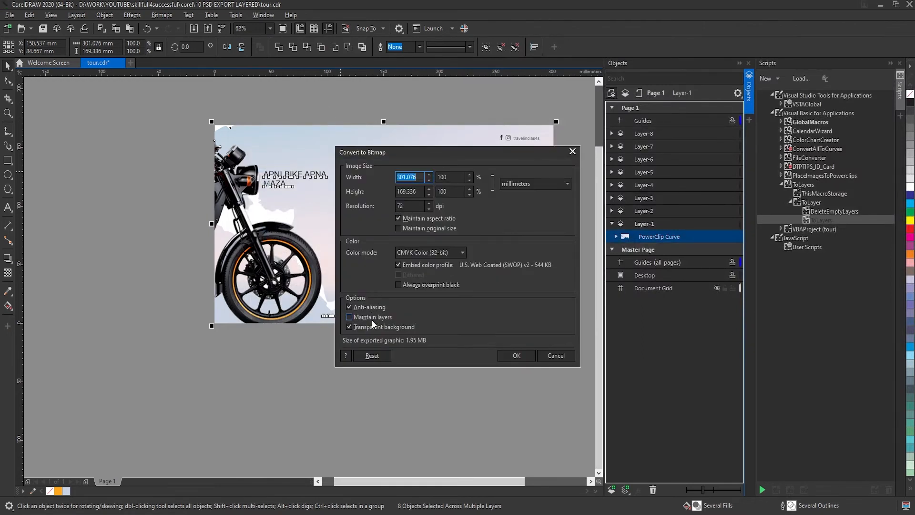
# Export the bitmap with Maintain layers enabled, 200 dpi resolution and inches as the unit, and clear the selection
pyautogui.click(350, 317)
pyautogui.click(419, 208)
pyautogui.write('2')
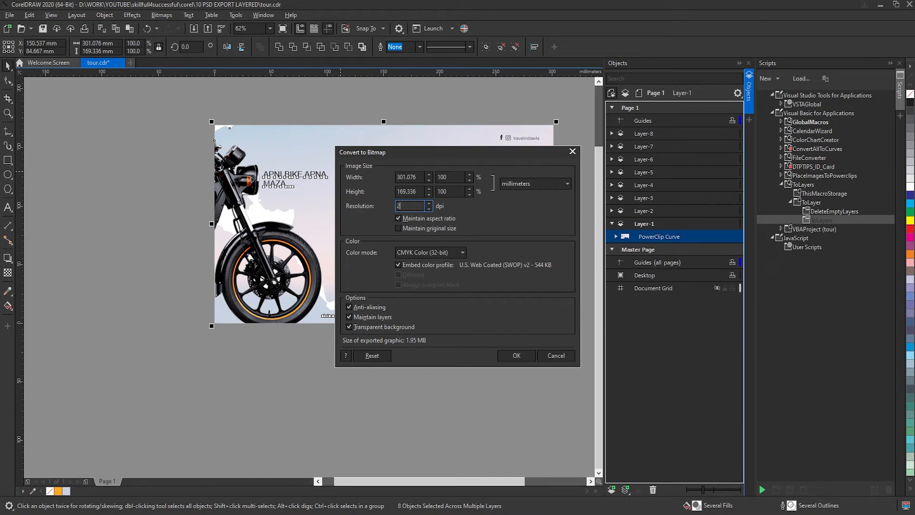
pyautogui.click(524, 185)
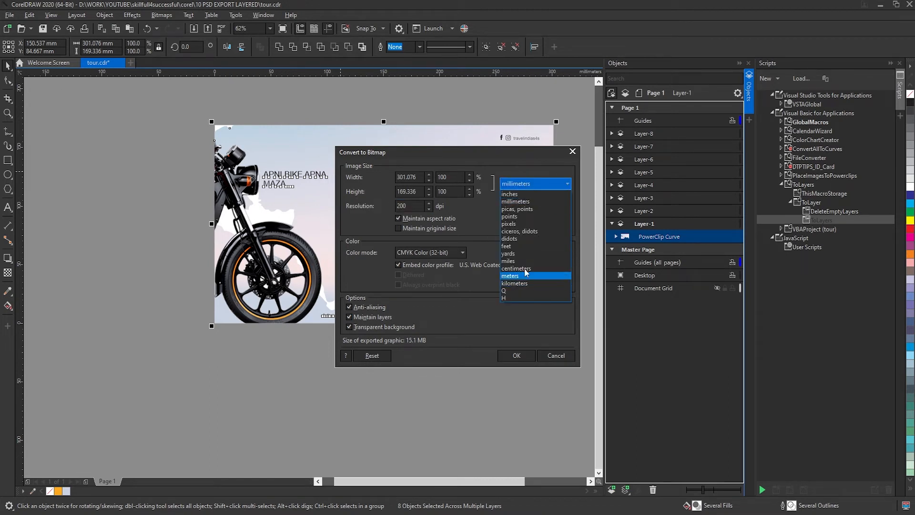
pyautogui.click(524, 195)
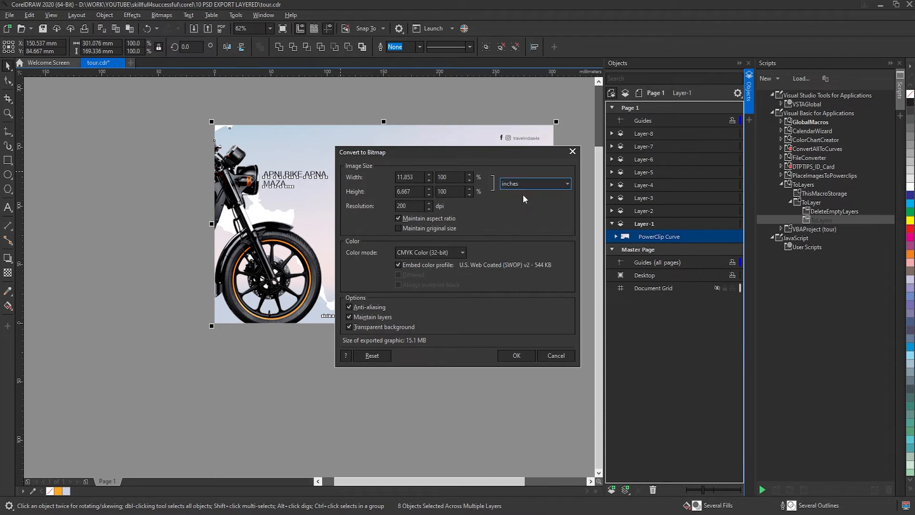
pyautogui.click(521, 358)
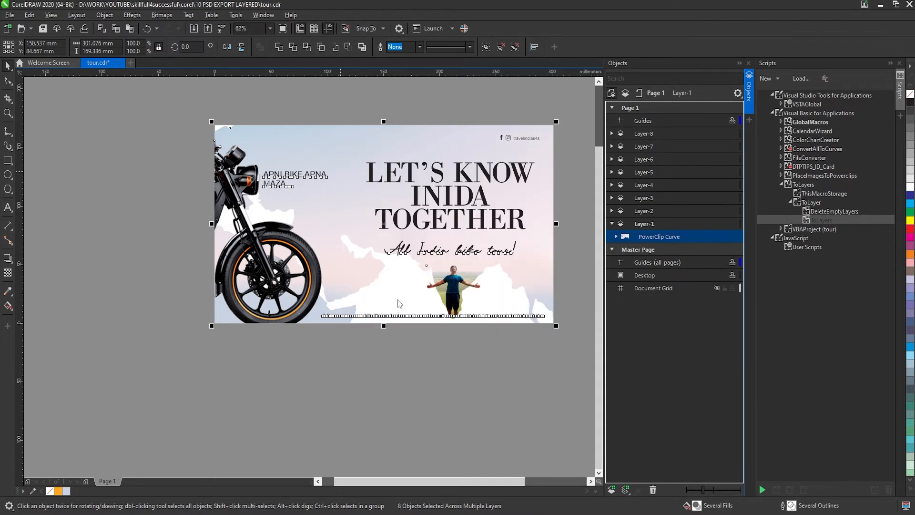
pyautogui.click(369, 372)
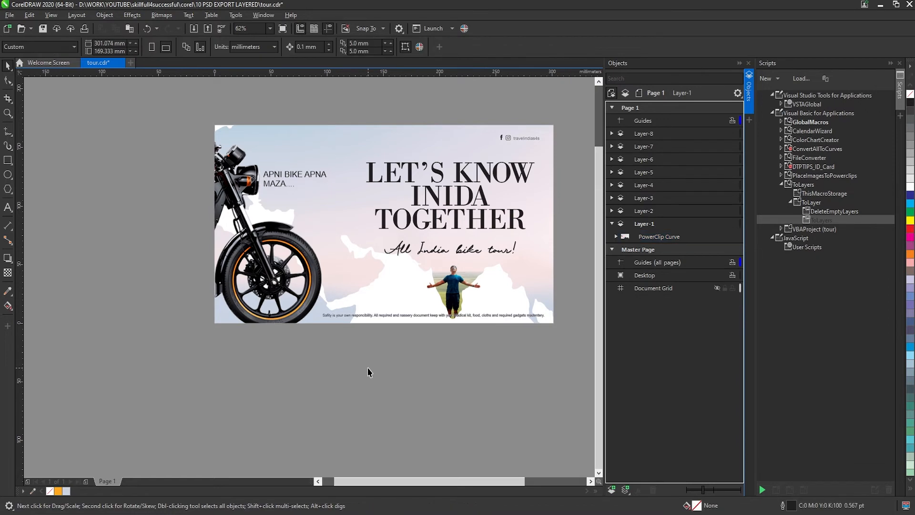
# Find the exported tour.psd through the Export dialog and open it in Adobe Photoshop
pyautogui.hotkey('ctrl', 'e')
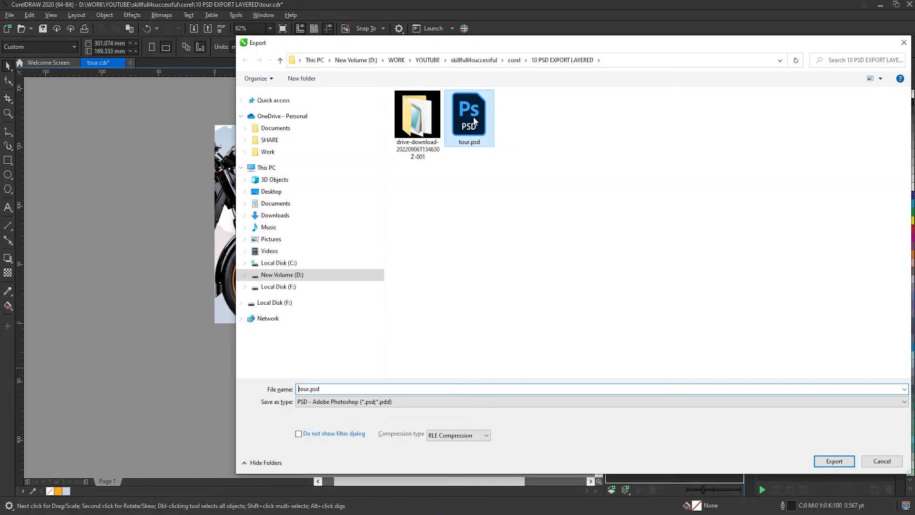
pyautogui.rightClick(474, 117)
pyautogui.moveTo(523, 233)
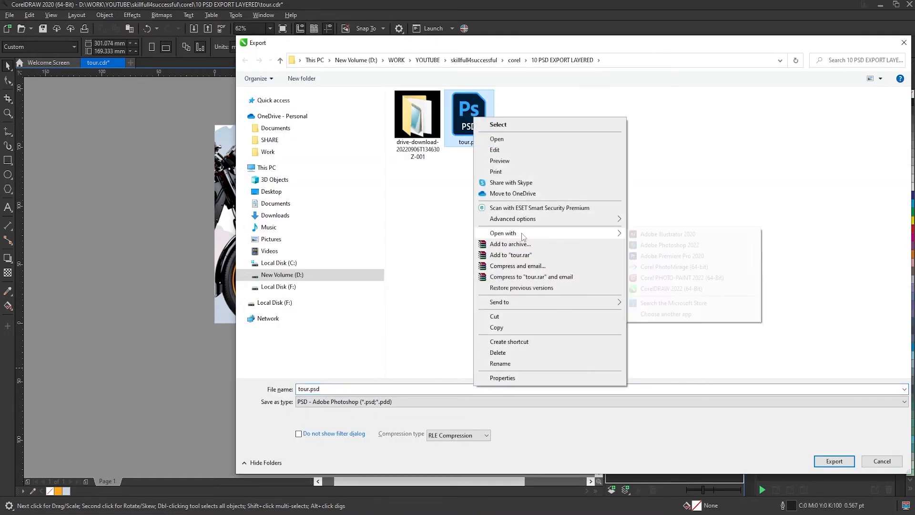
pyautogui.click(710, 245)
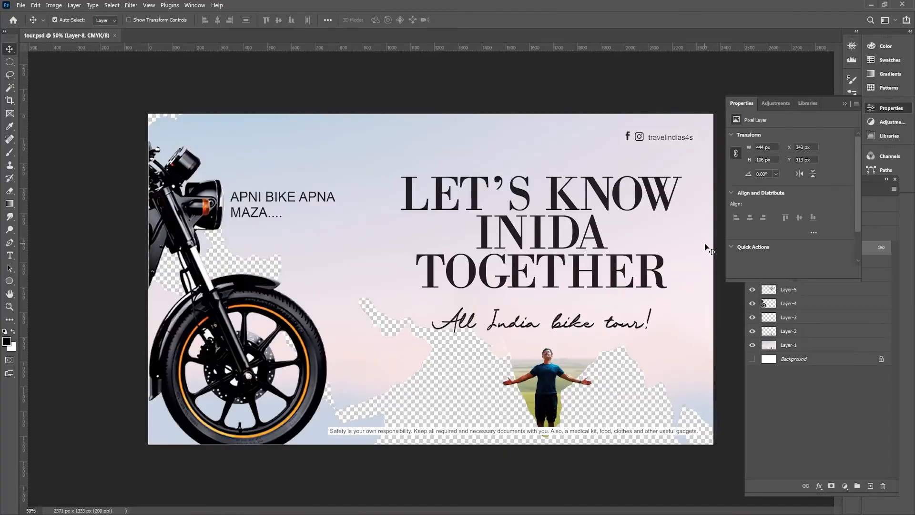
# Collapse the Properties panel to uncover the layer list and make the Background layer visible
pyautogui.click(847, 104)
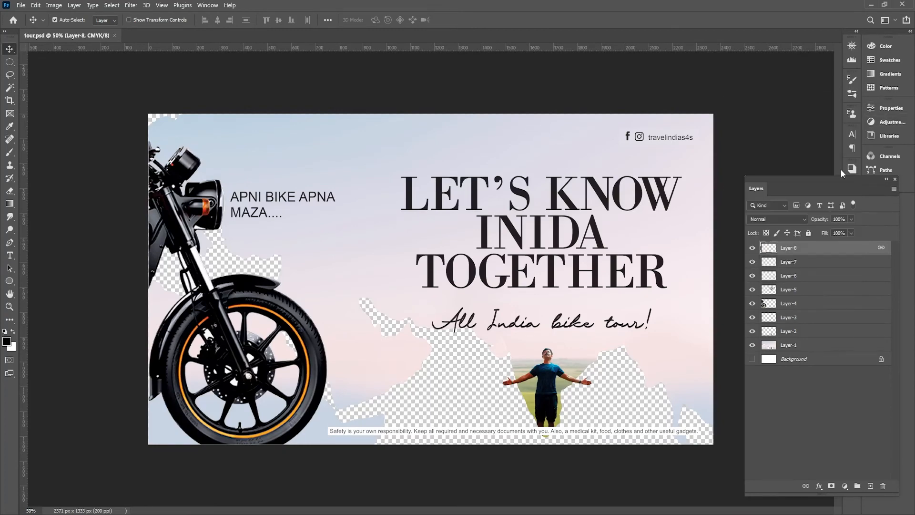
pyautogui.click(753, 359)
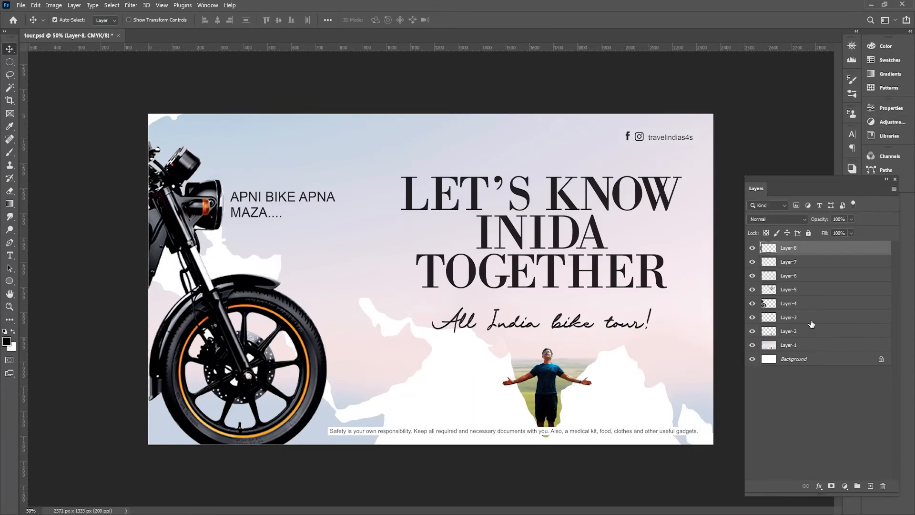
# Toggle Layer-8 and Layer-6 through Layer-1 off and on one at a time to check what each contains
pyautogui.click(752, 248)
pyautogui.click(753, 248)
pyautogui.click(752, 276)
pyautogui.click(753, 276)
pyautogui.click(752, 290)
pyautogui.click(752, 290)
pyautogui.click(752, 303)
pyautogui.click(752, 304)
pyautogui.click(753, 318)
pyautogui.click(752, 318)
pyautogui.click(752, 332)
pyautogui.click(753, 331)
pyautogui.click(753, 345)
pyautogui.click(752, 345)
# Try moving the headline on Layer-5 up and to the left, and undo the move
pyautogui.moveTo(655, 205); pyautogui.dragTo(602, 181)
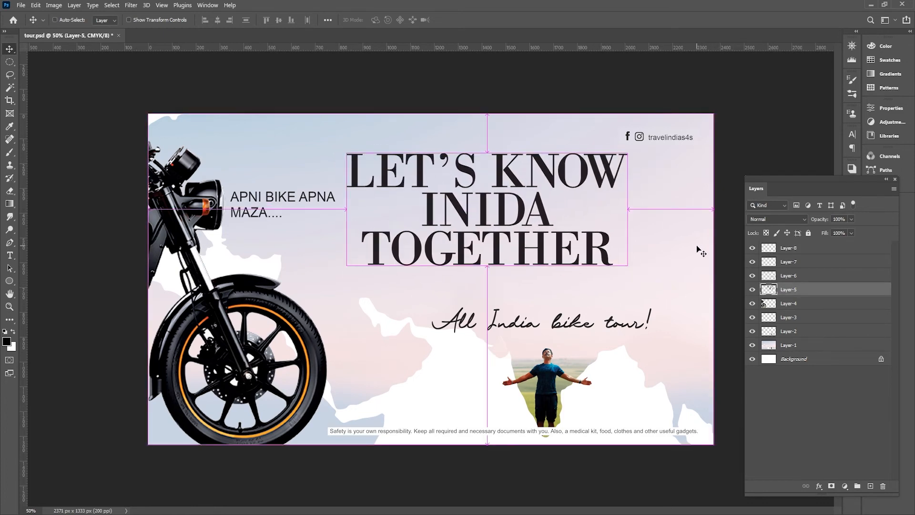
pyautogui.hotkey('ctrl', 'z')
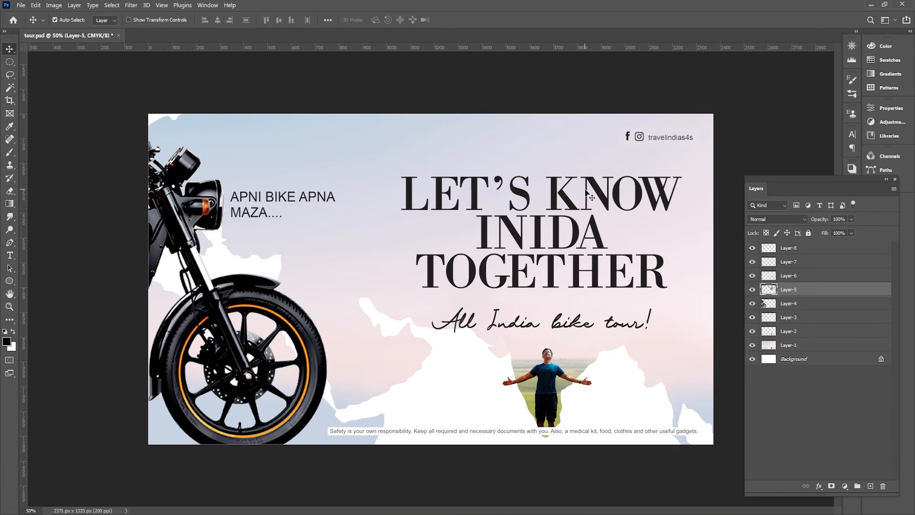